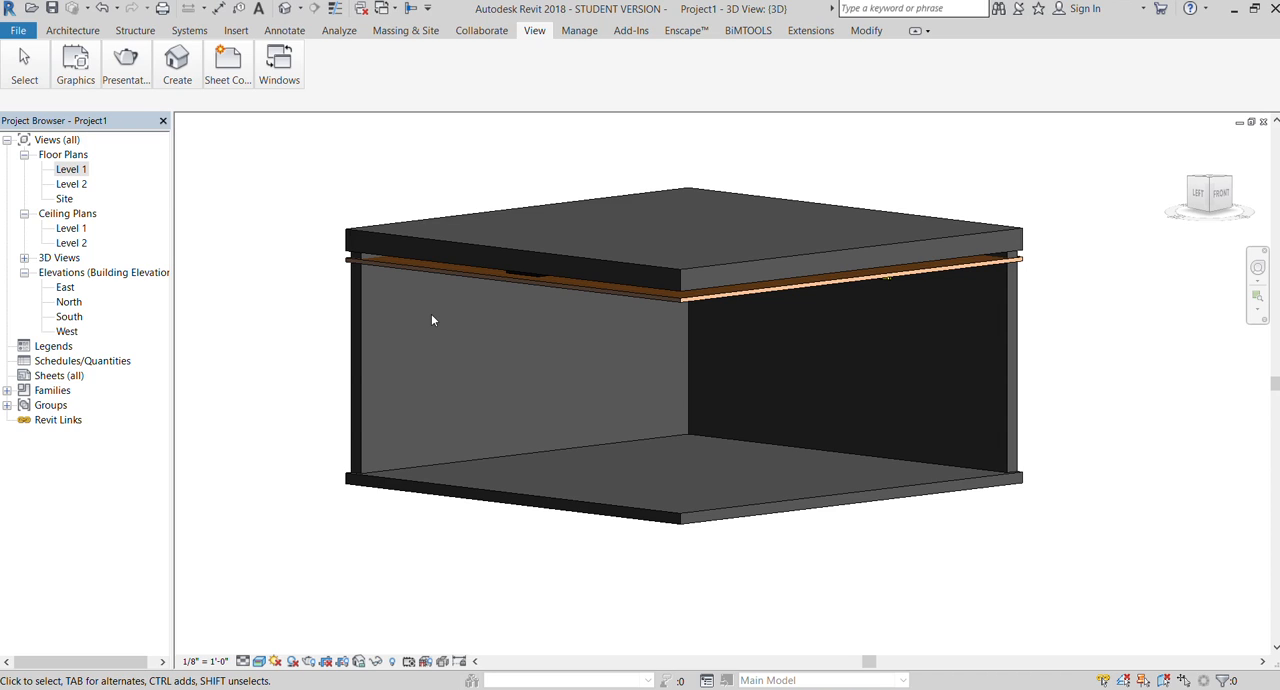
Step: Examine the room's ceiling, light fixtures and vents in the 3D model from below and from the side
scroll(526, 262, down, 3)
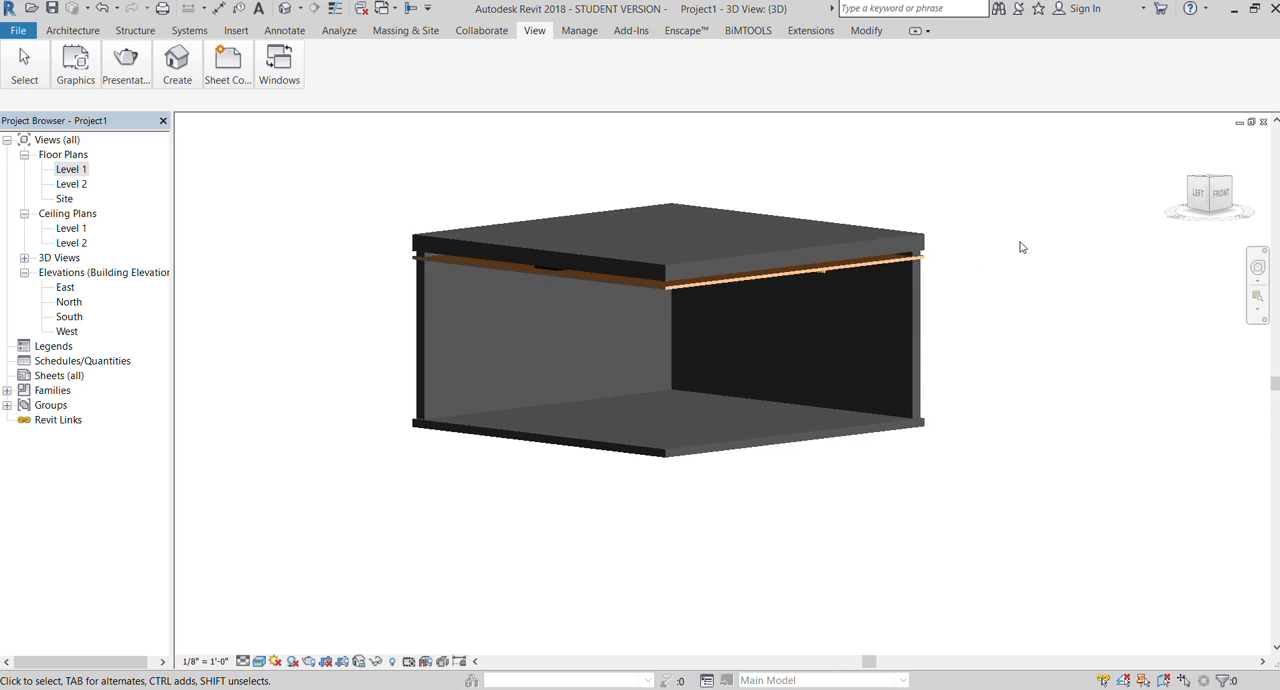
click(1220, 193)
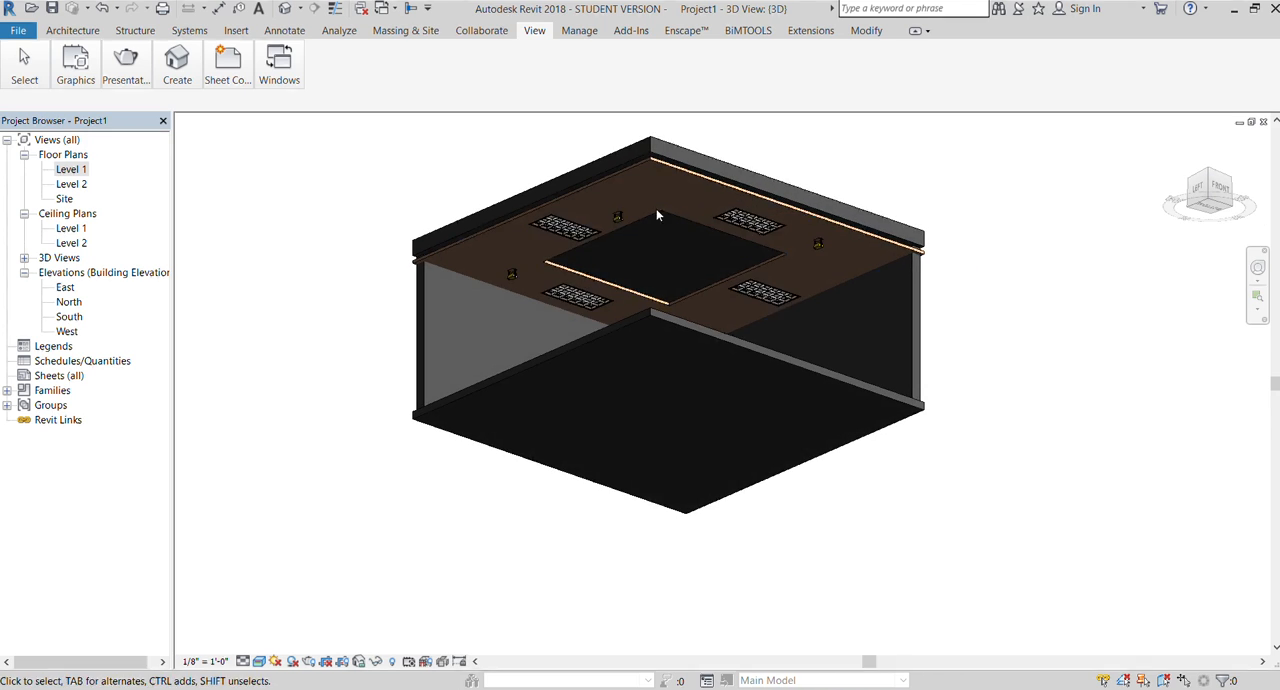
scroll(657, 215, up, 4)
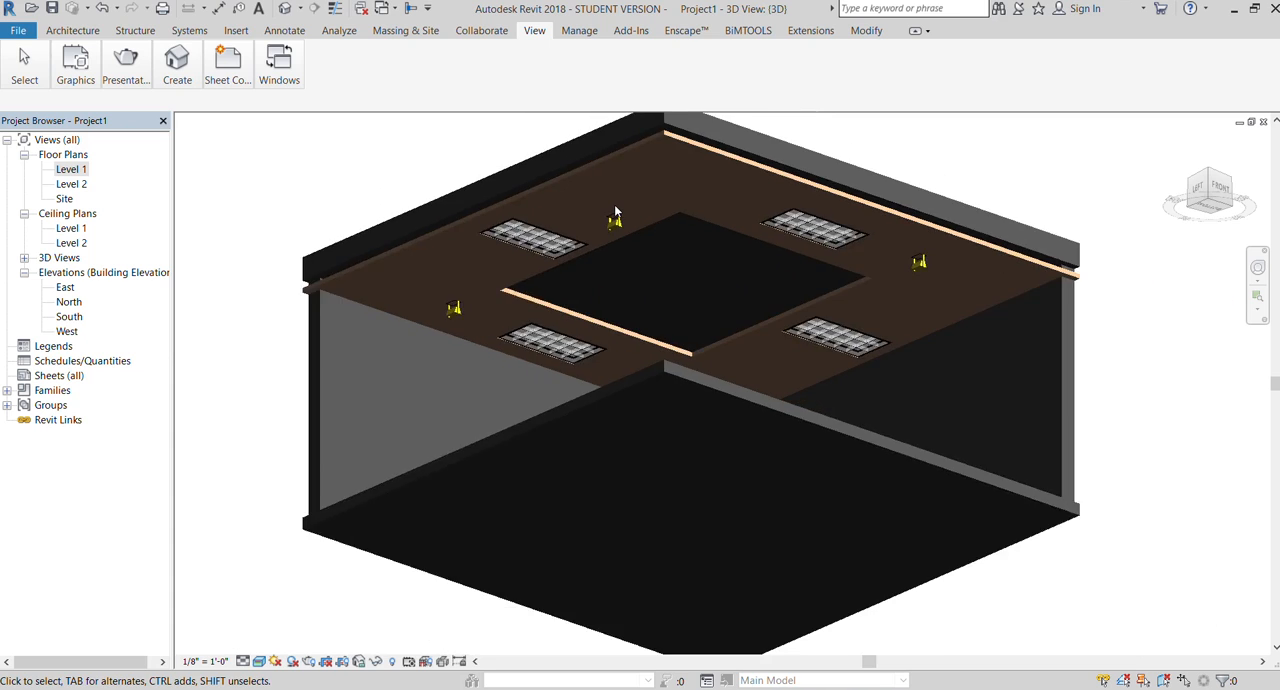
scroll(616, 211, down, 2)
drag(1212, 188, 1223, 240)
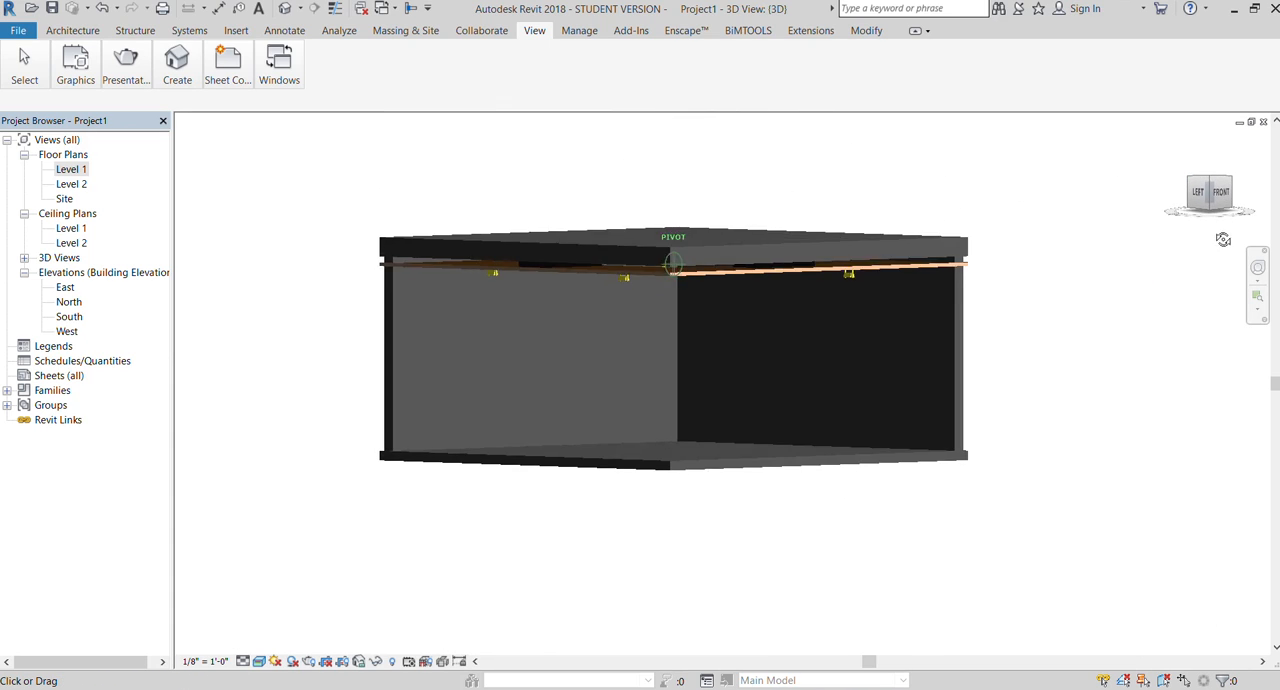
Step: Open the Level 1 floor plan and inspect the two existing solid walls
double_click(68, 170)
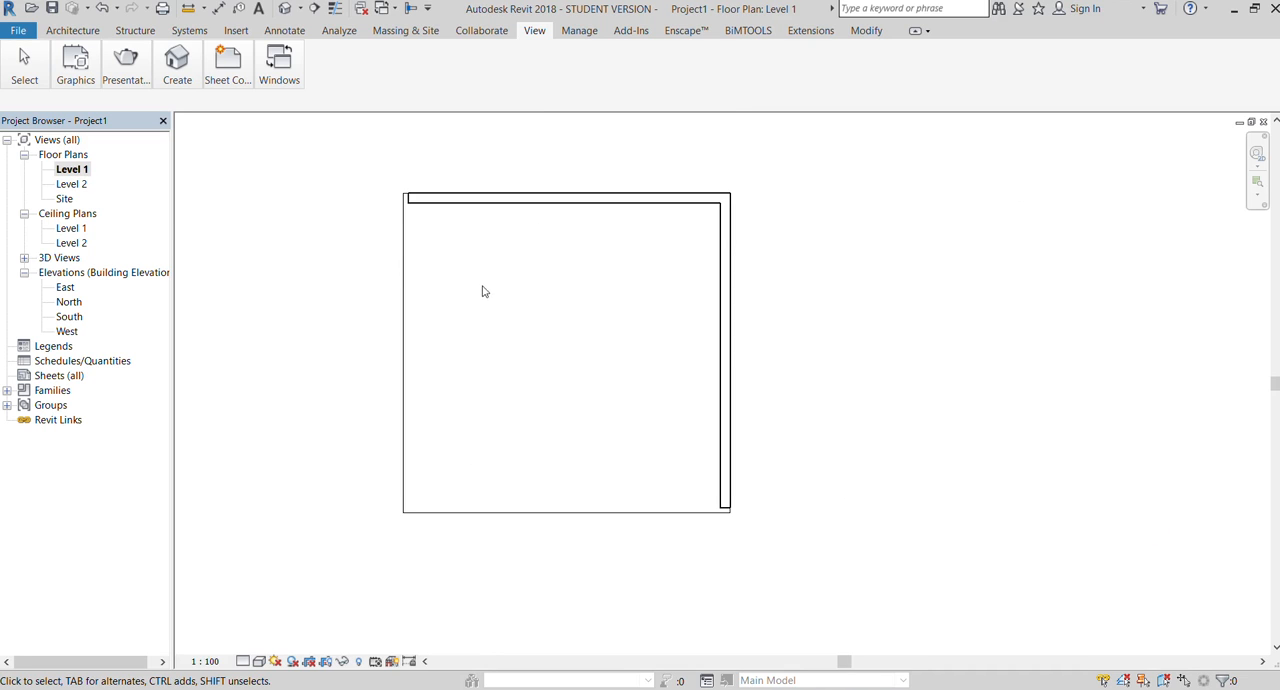
scroll(480, 289, up, 1)
click(403, 188)
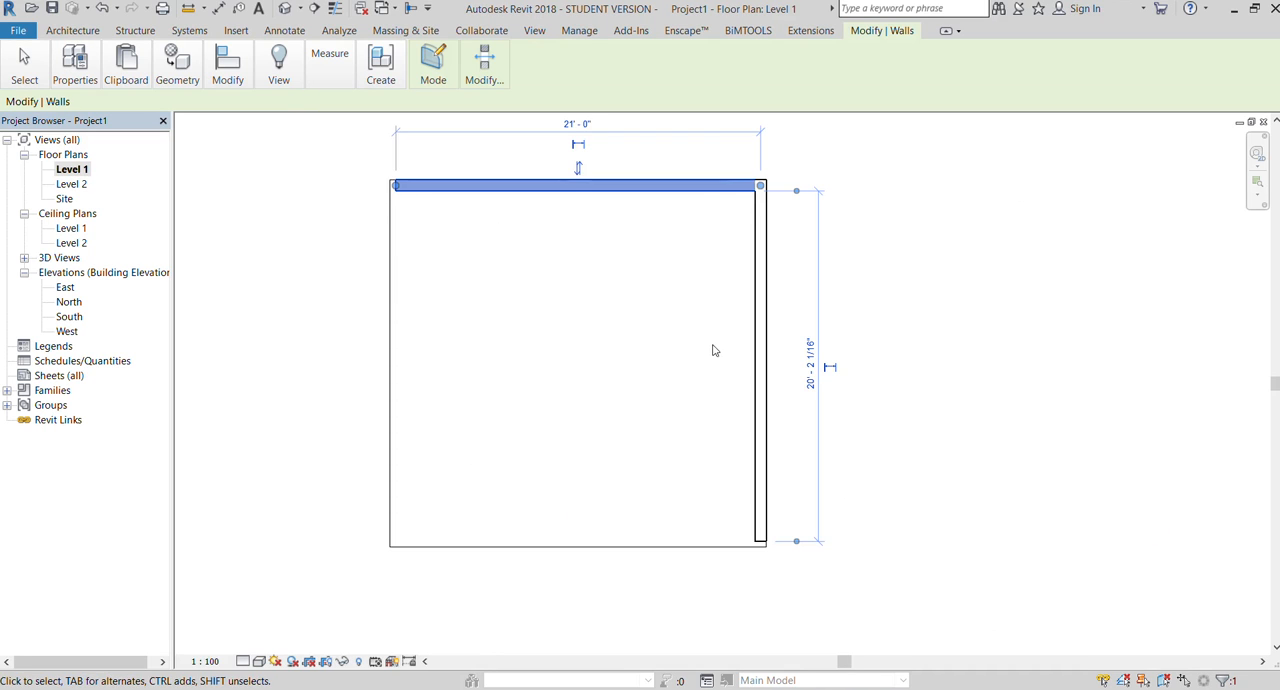
click(760, 366)
click(897, 304)
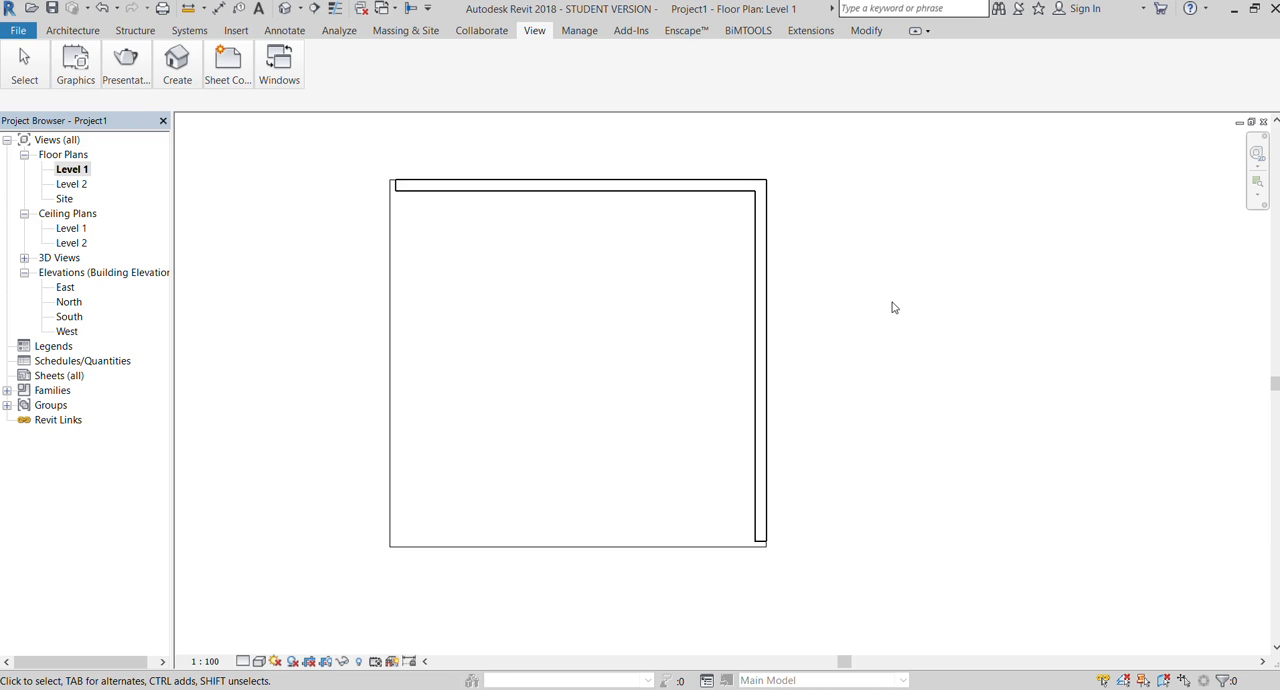
Step: Draw two chained curtain walls with an unconnected height of 10' along the open west and south sides of the floor slab
click(76, 34)
click(77, 66)
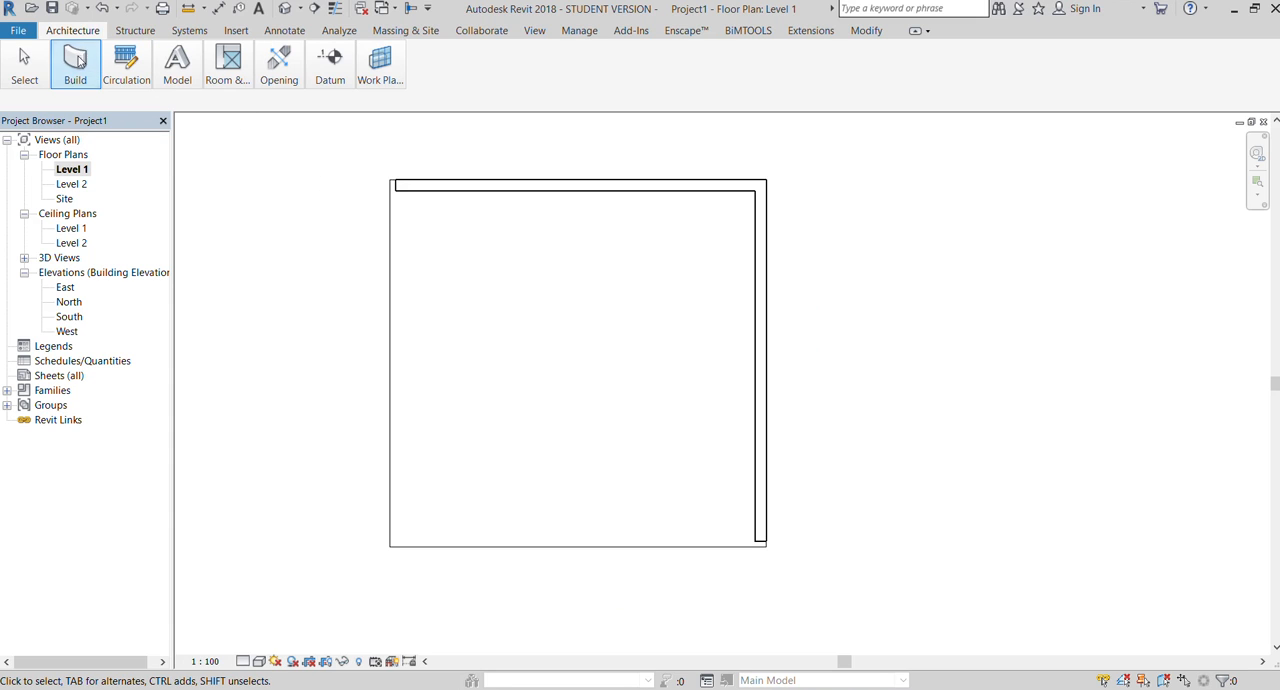
click(66, 109)
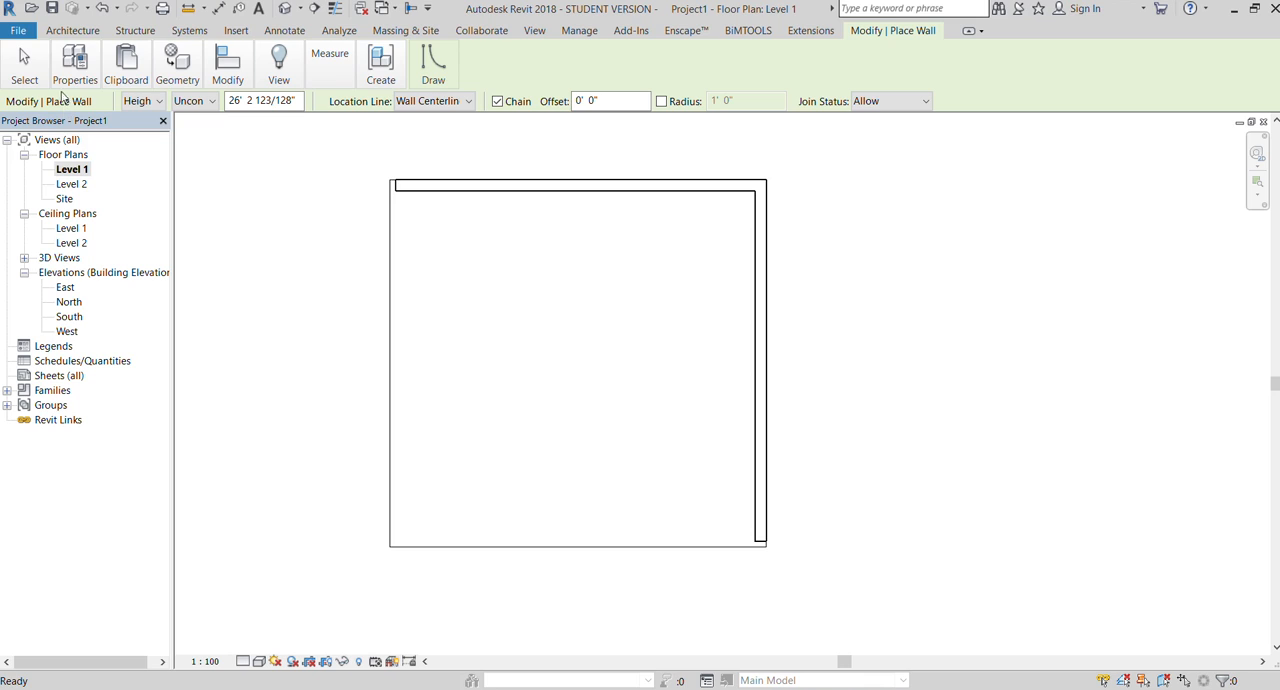
click(60, 80)
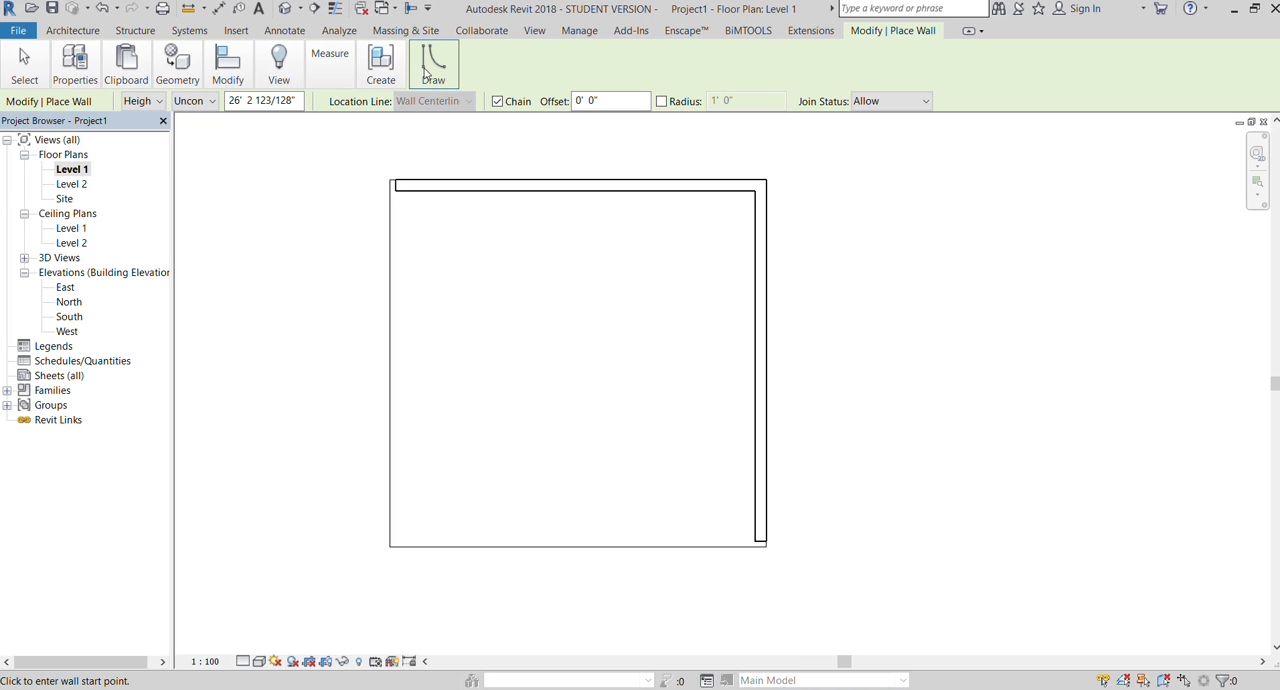
click(262, 100)
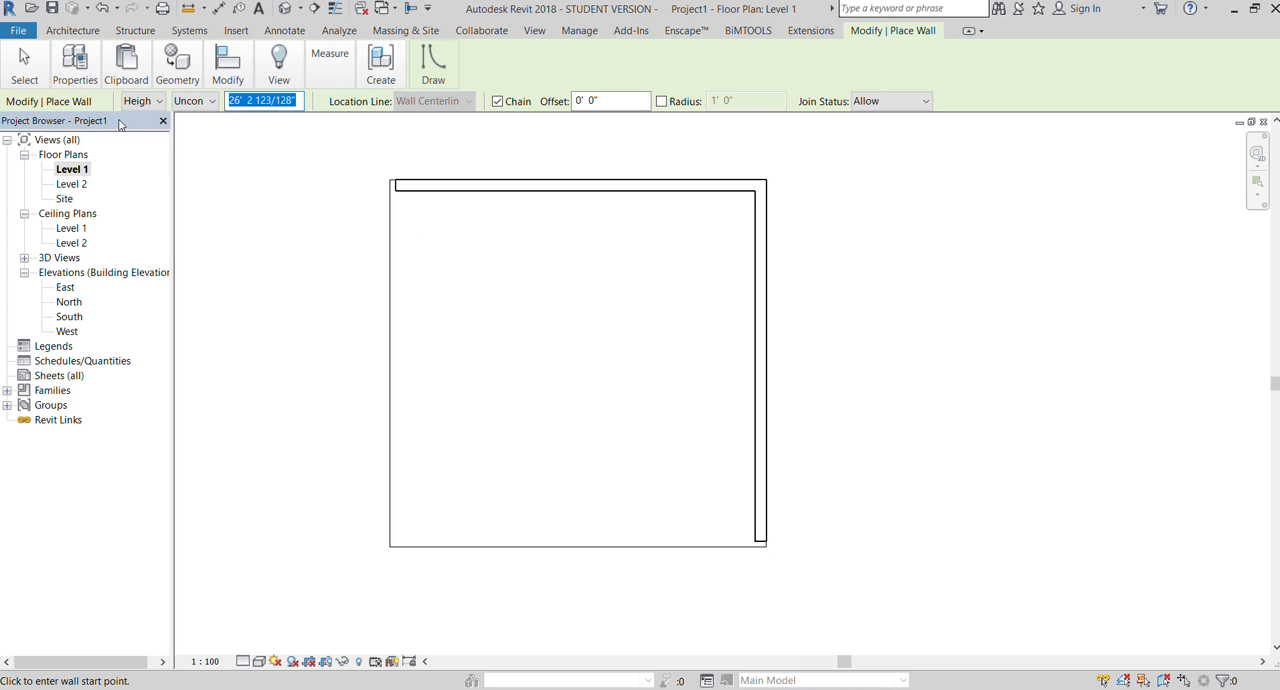
text(10)
key(Return)
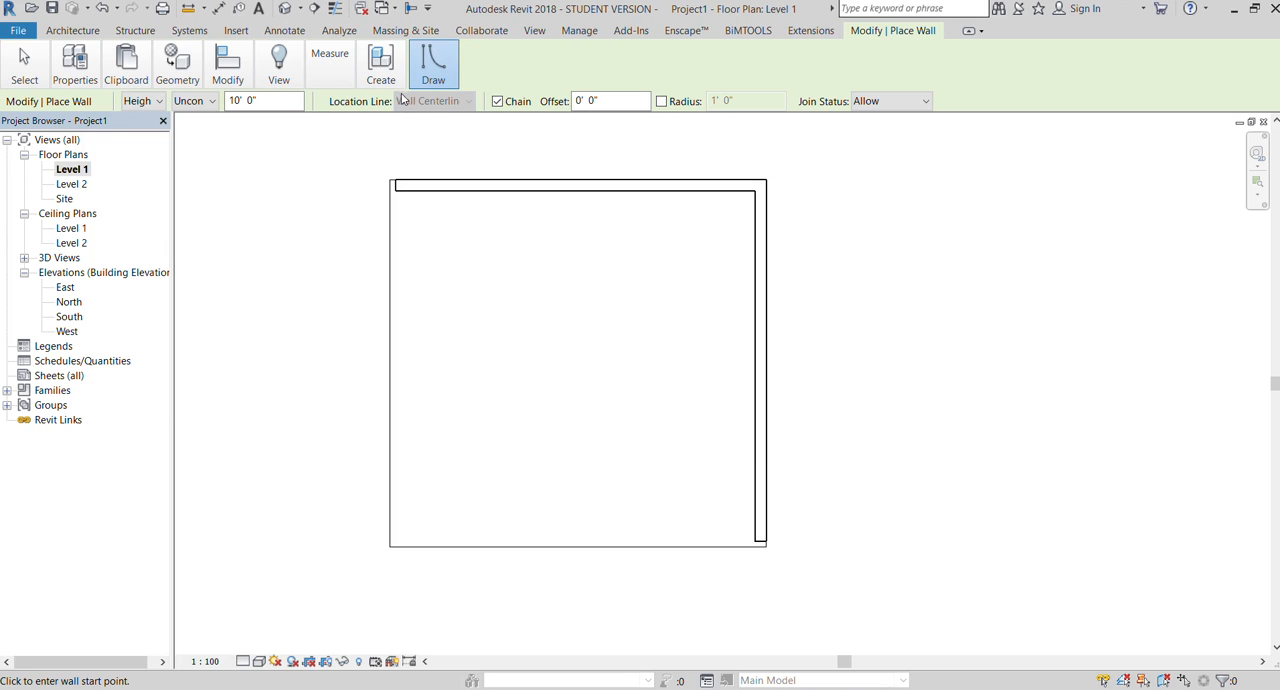
click(396, 185)
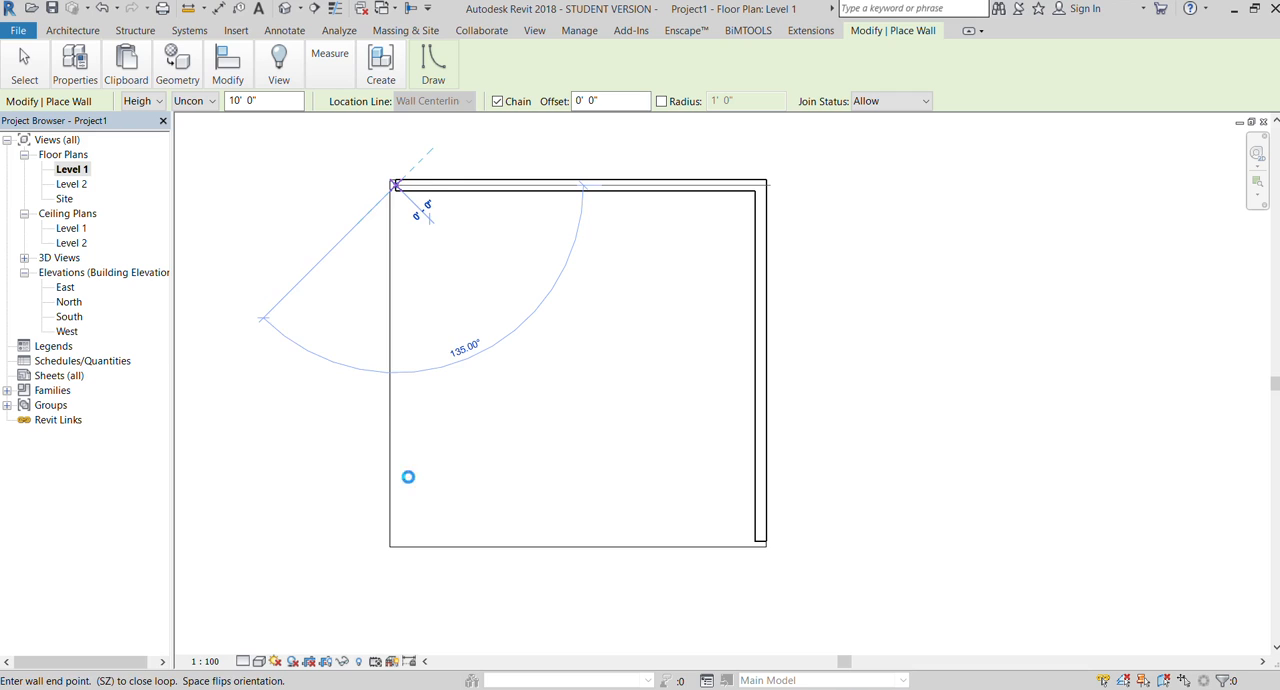
click(396, 541)
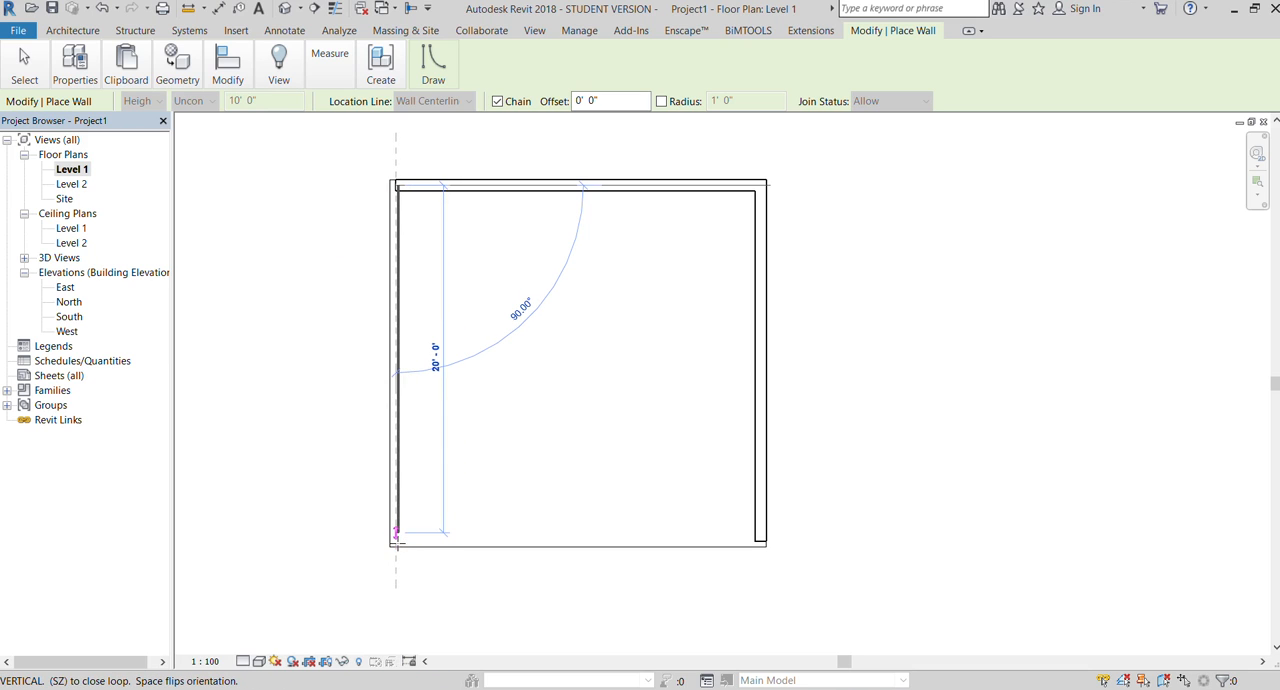
click(755, 535)
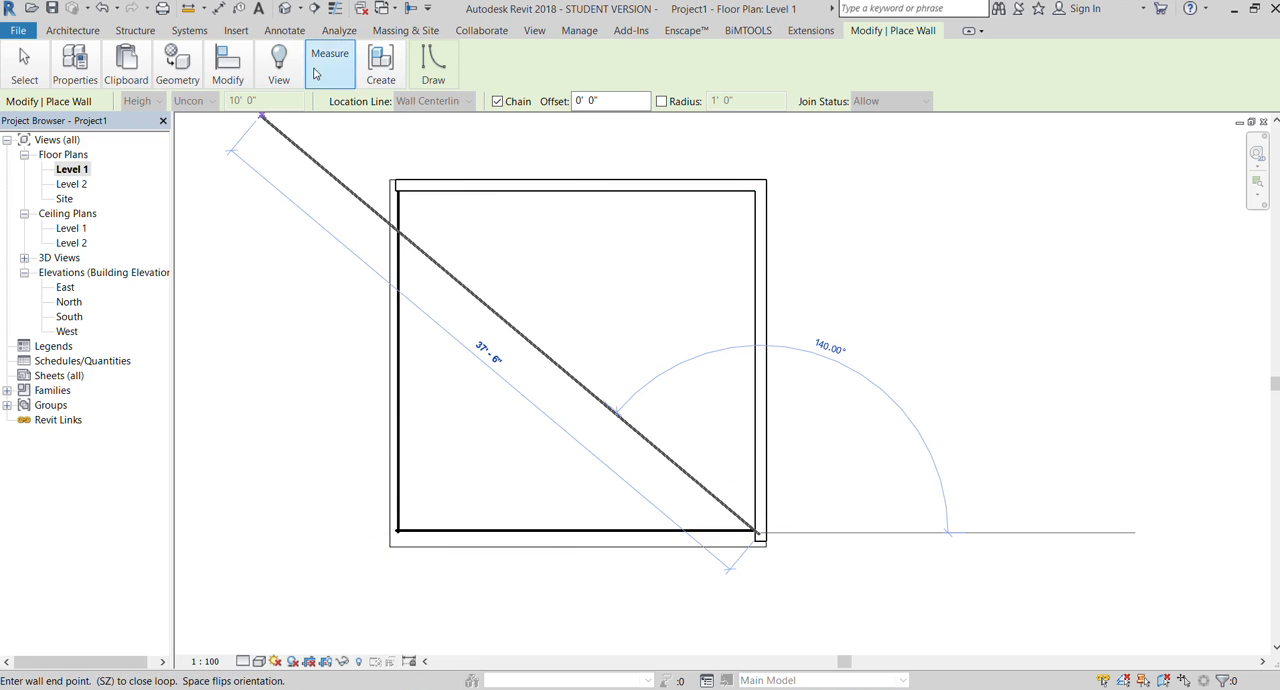
Step: Open the default 3D view and examine the new curtain walls from several angles, leaving the Wall command
click(534, 30)
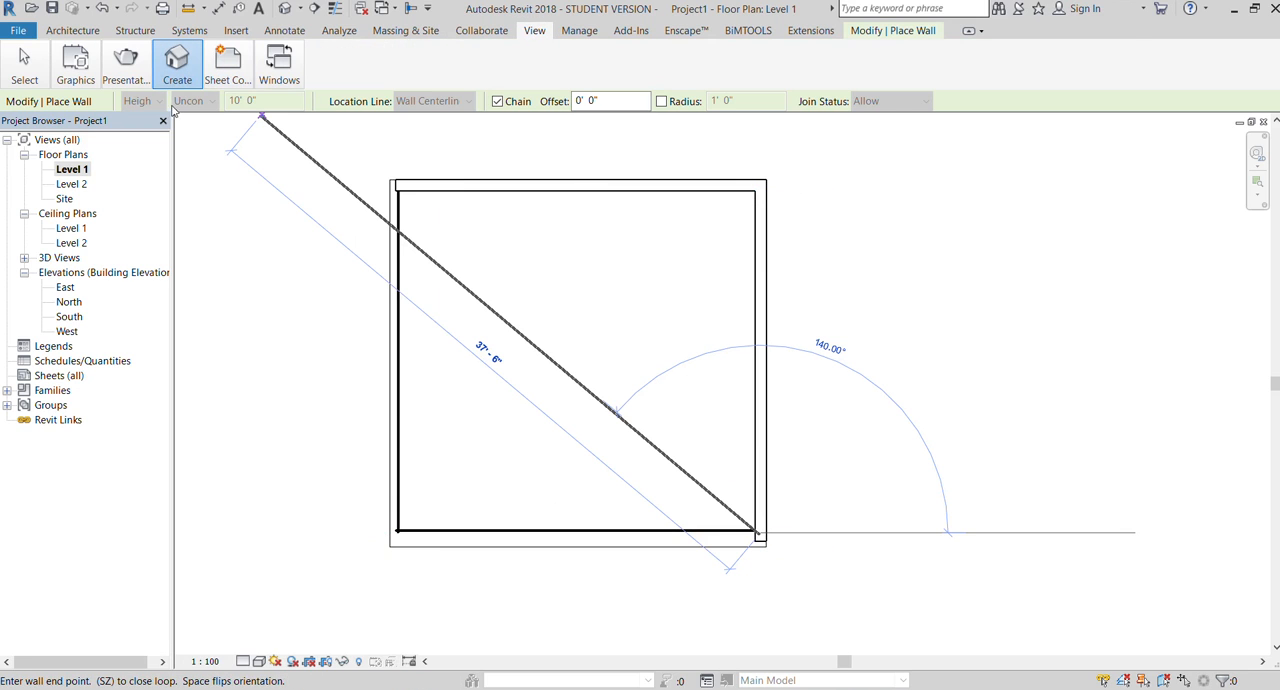
click(177, 65)
click(186, 126)
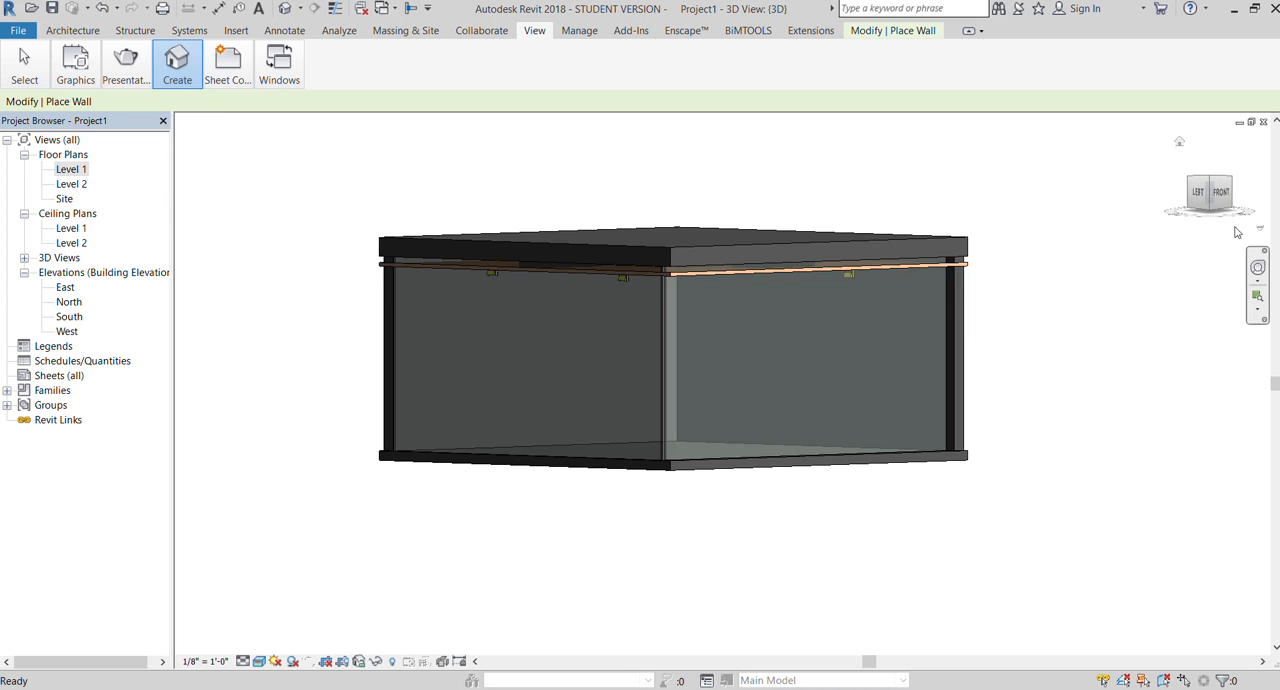
click(1222, 193)
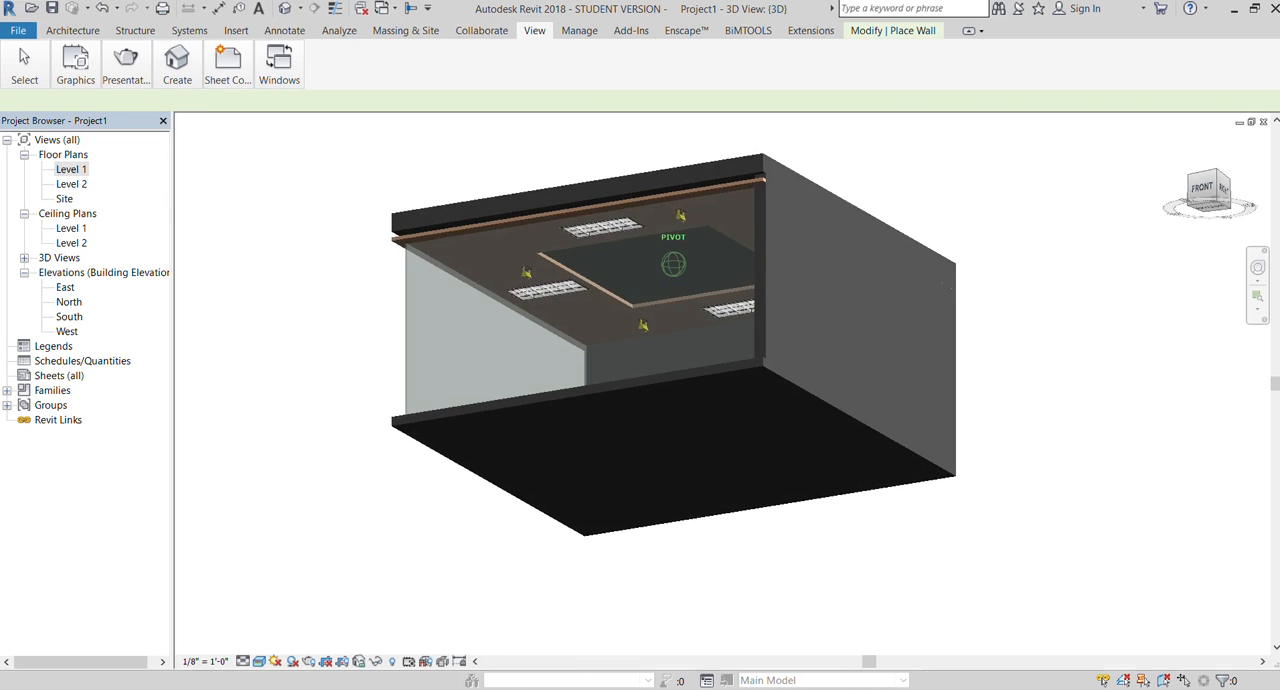
drag(1212, 193, 1252, 215)
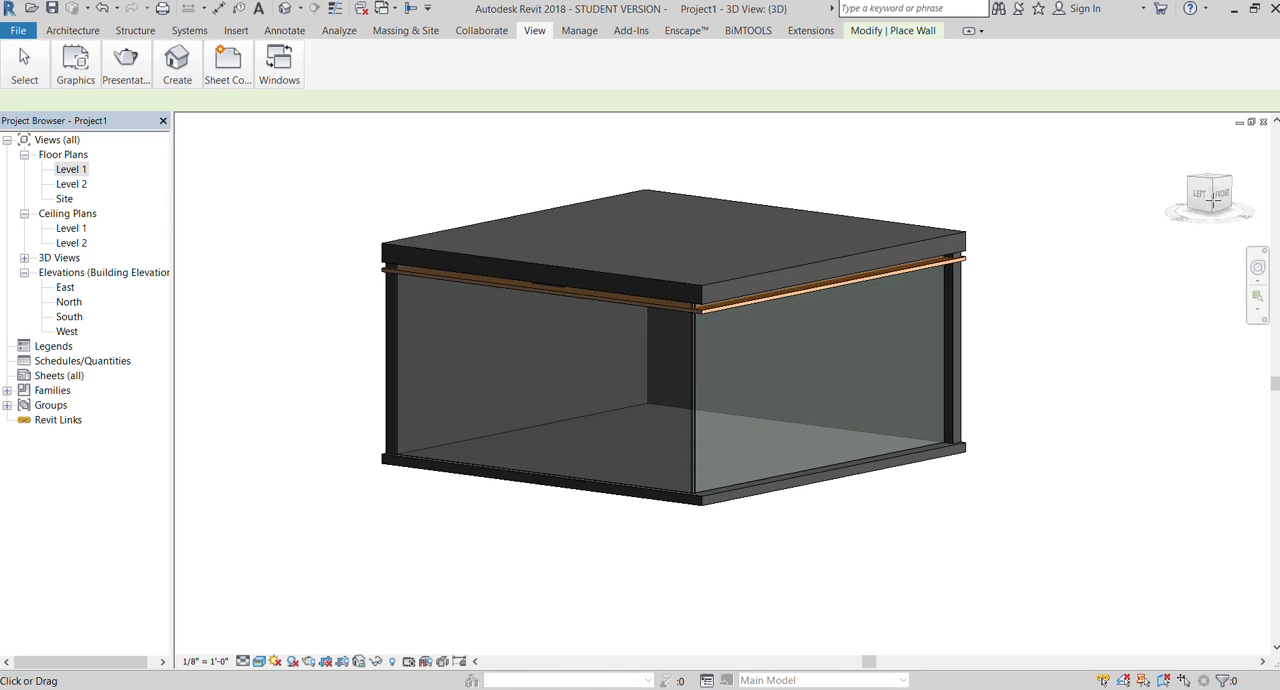
scroll(754, 389, up, 4)
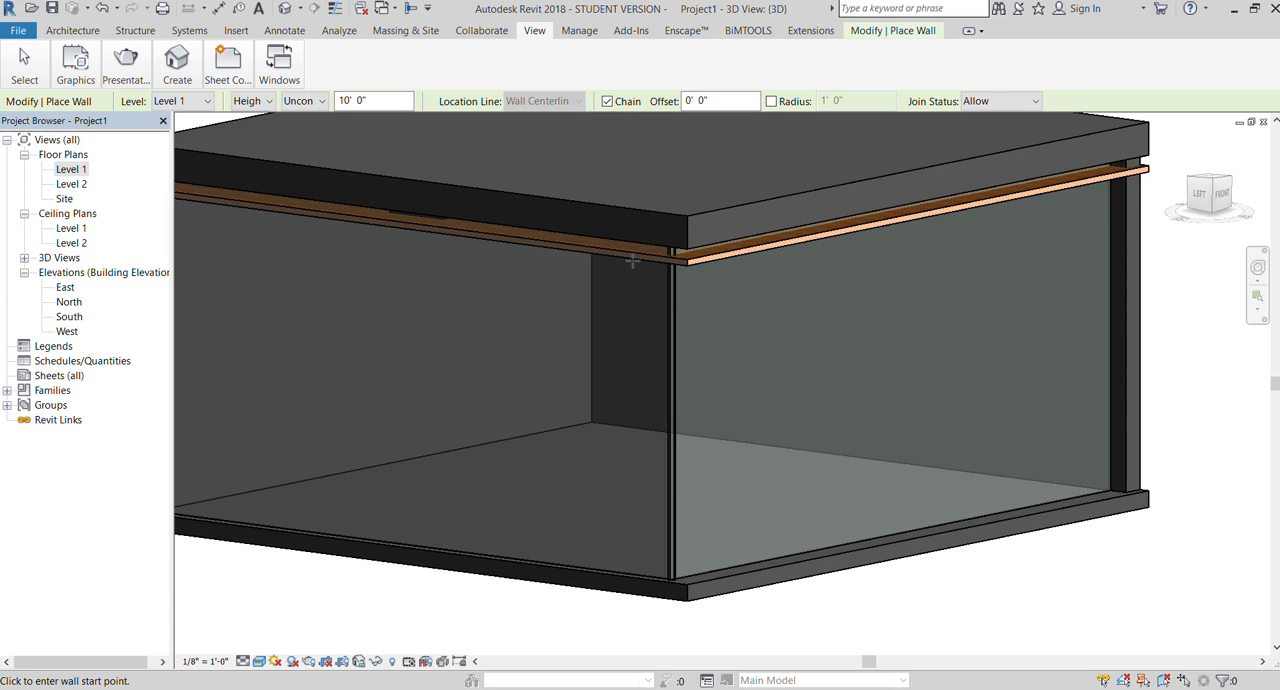
scroll(617, 374, down, 5)
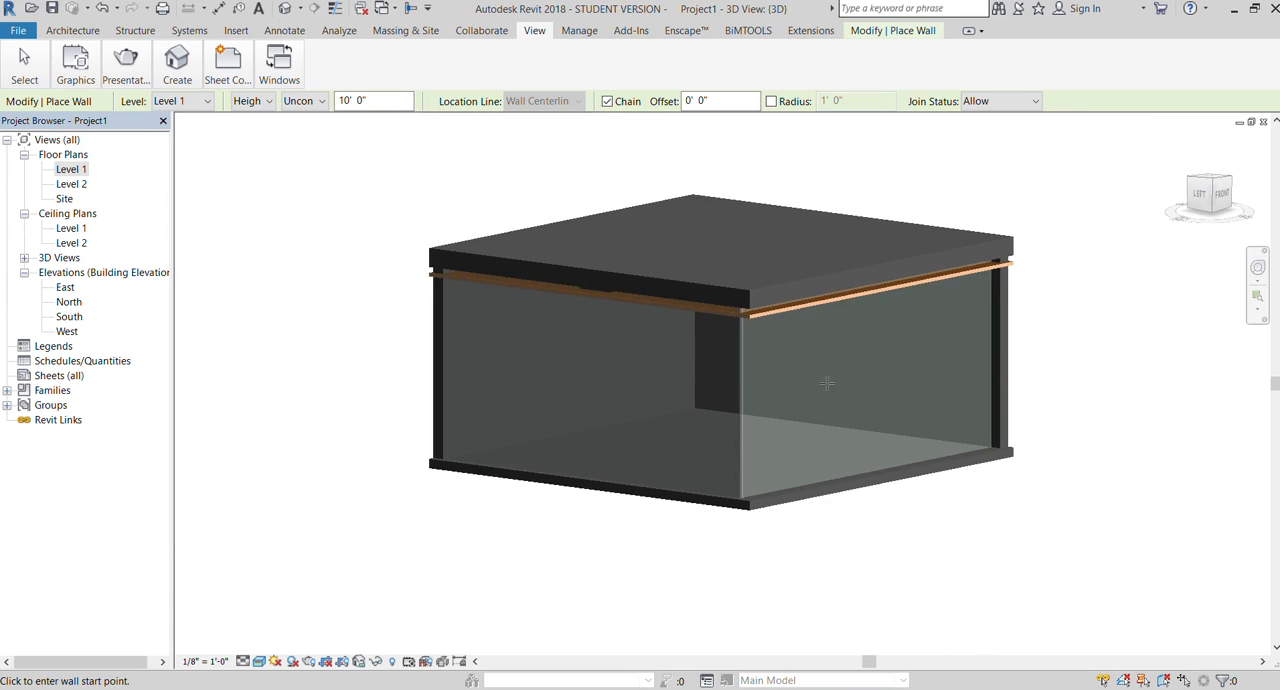
scroll(579, 427, up, 3)
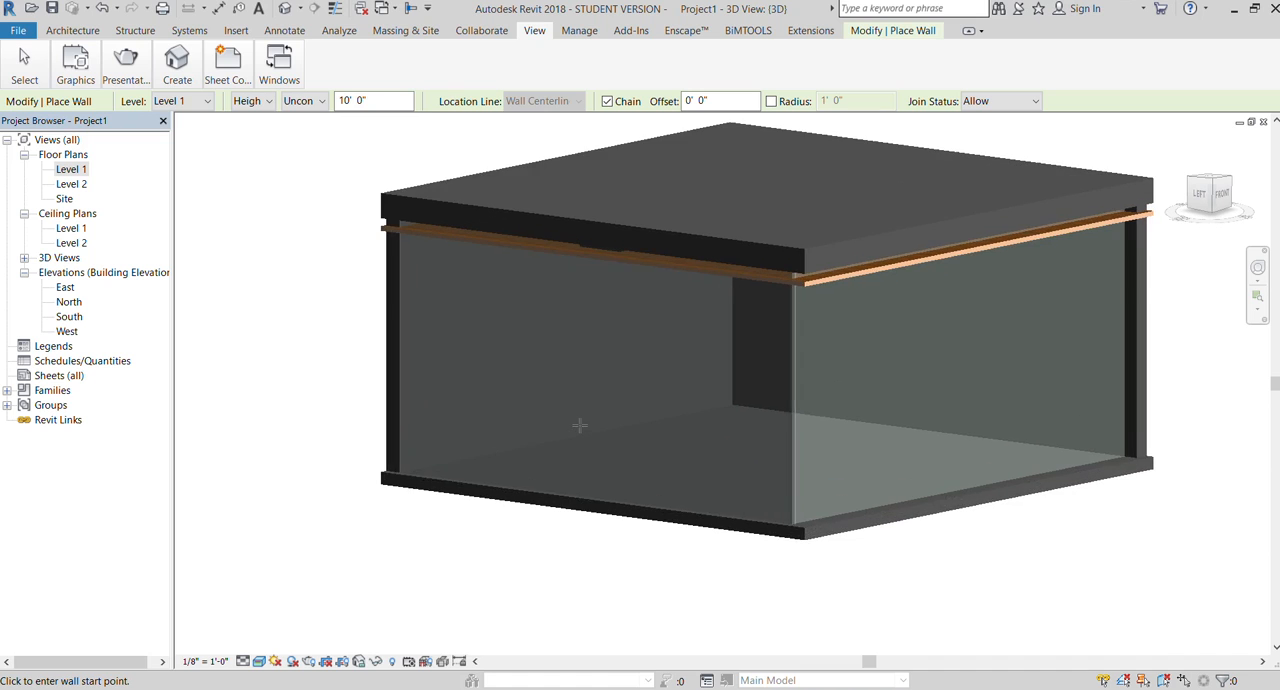
key(Escape)
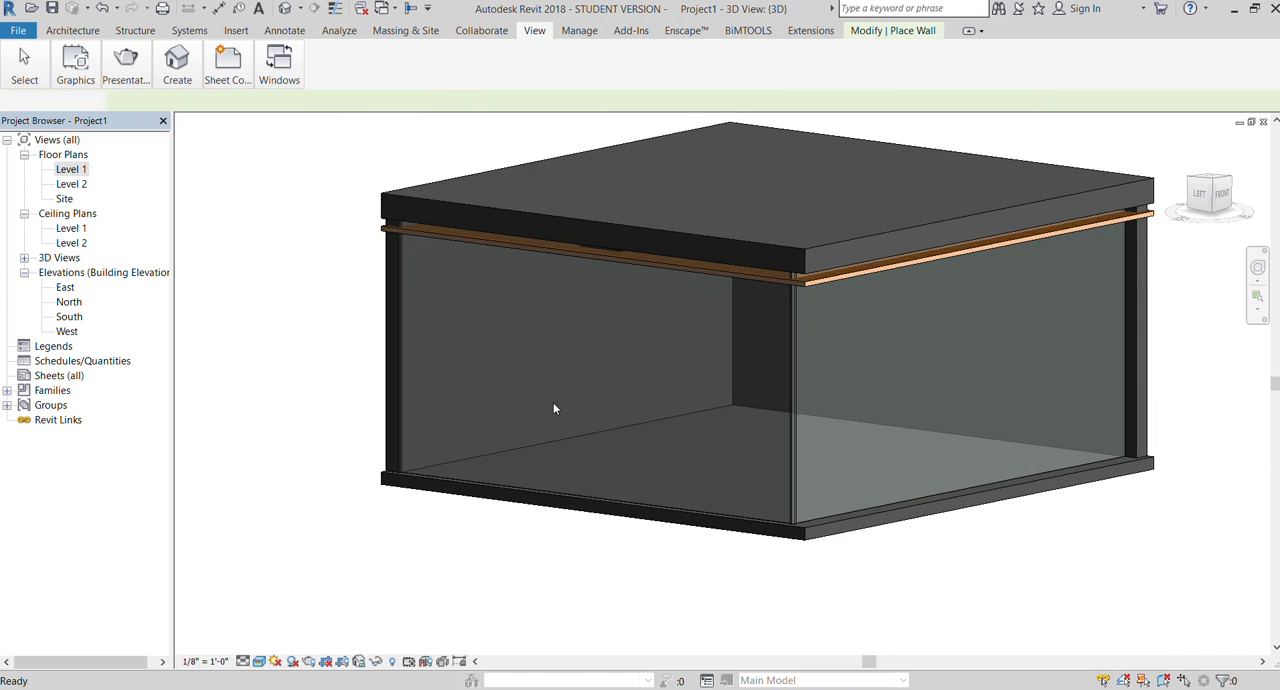
click(786, 403)
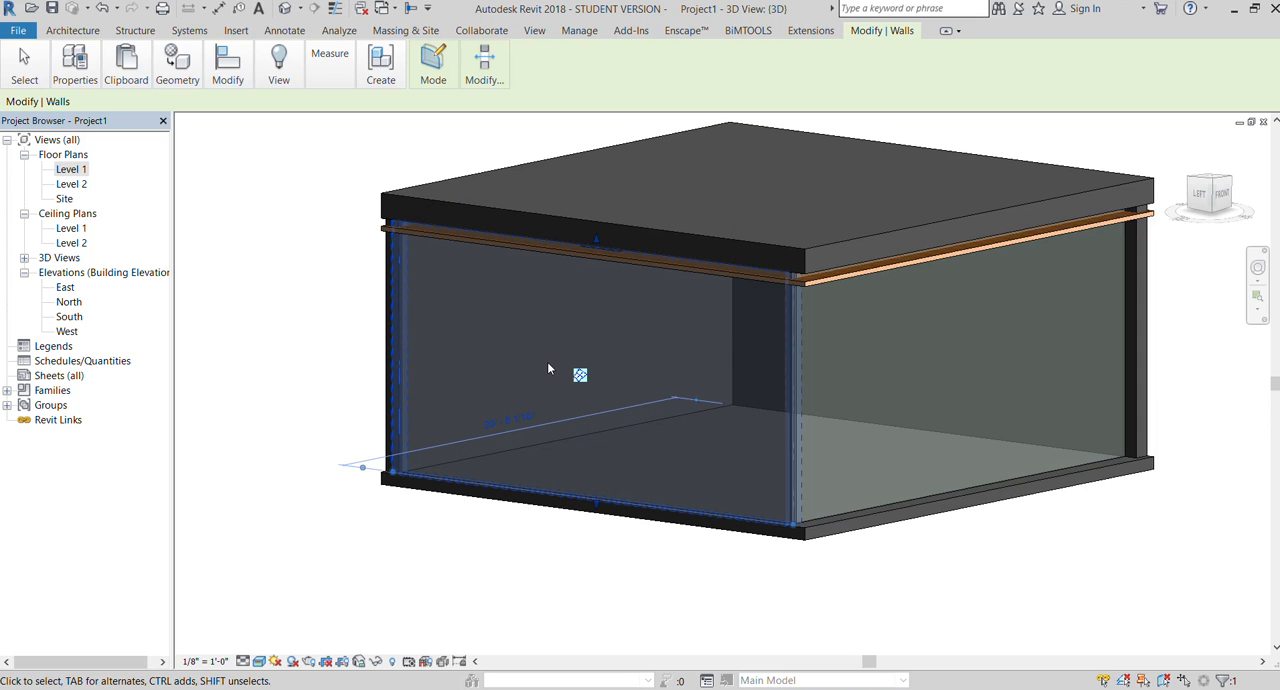
click(405, 30)
key(Escape)
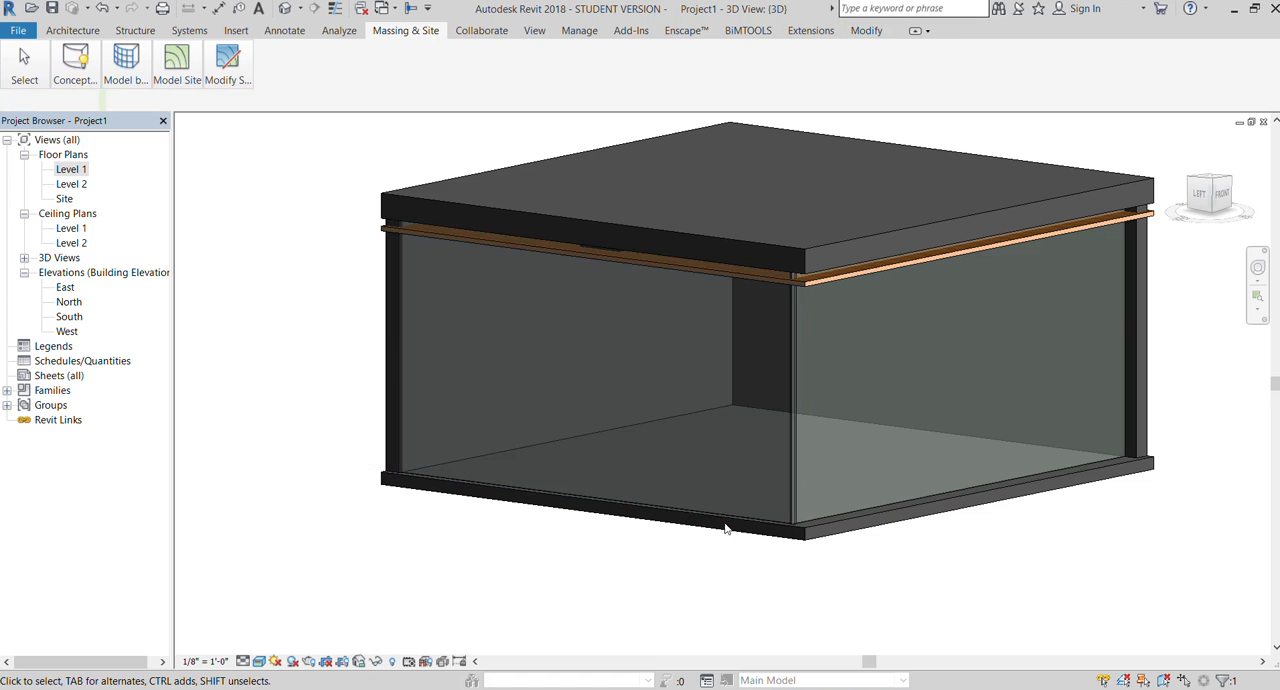
Step: Edit the west curtain wall's profile with a rectangular opening about 2' 6" wide and 5' high near its lower middle, and finish the sketch
click(782, 413)
click(432, 57)
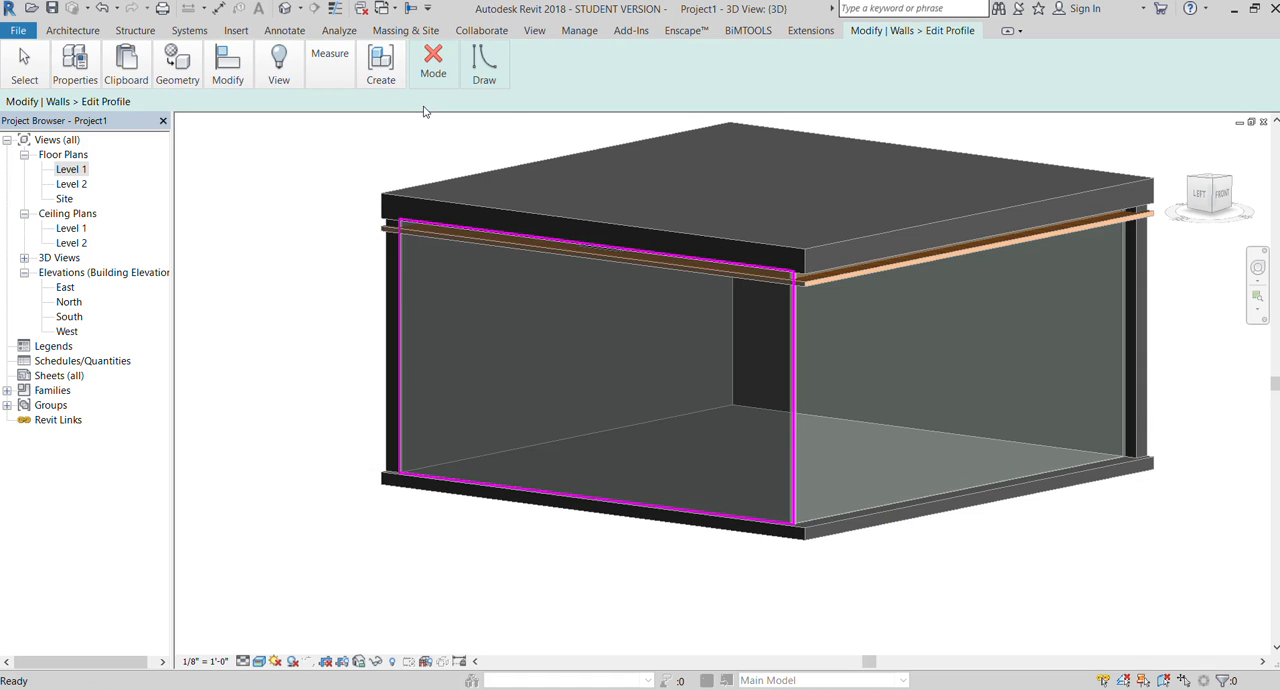
click(1201, 196)
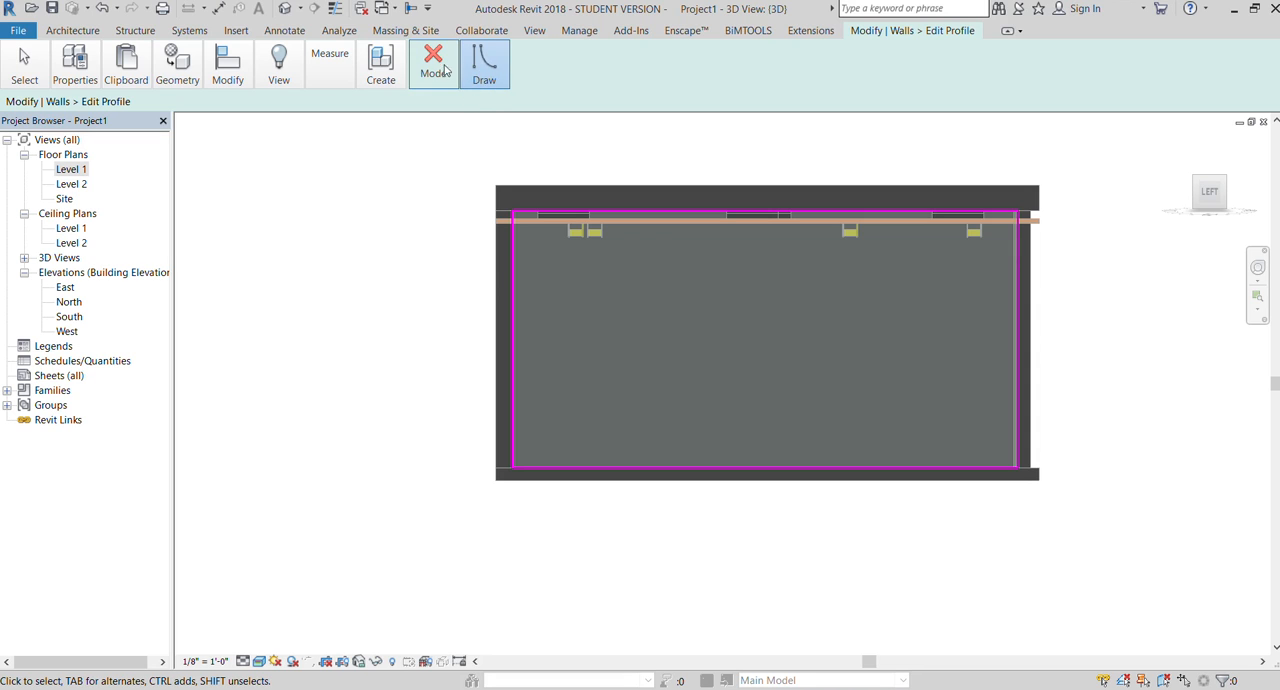
click(489, 101)
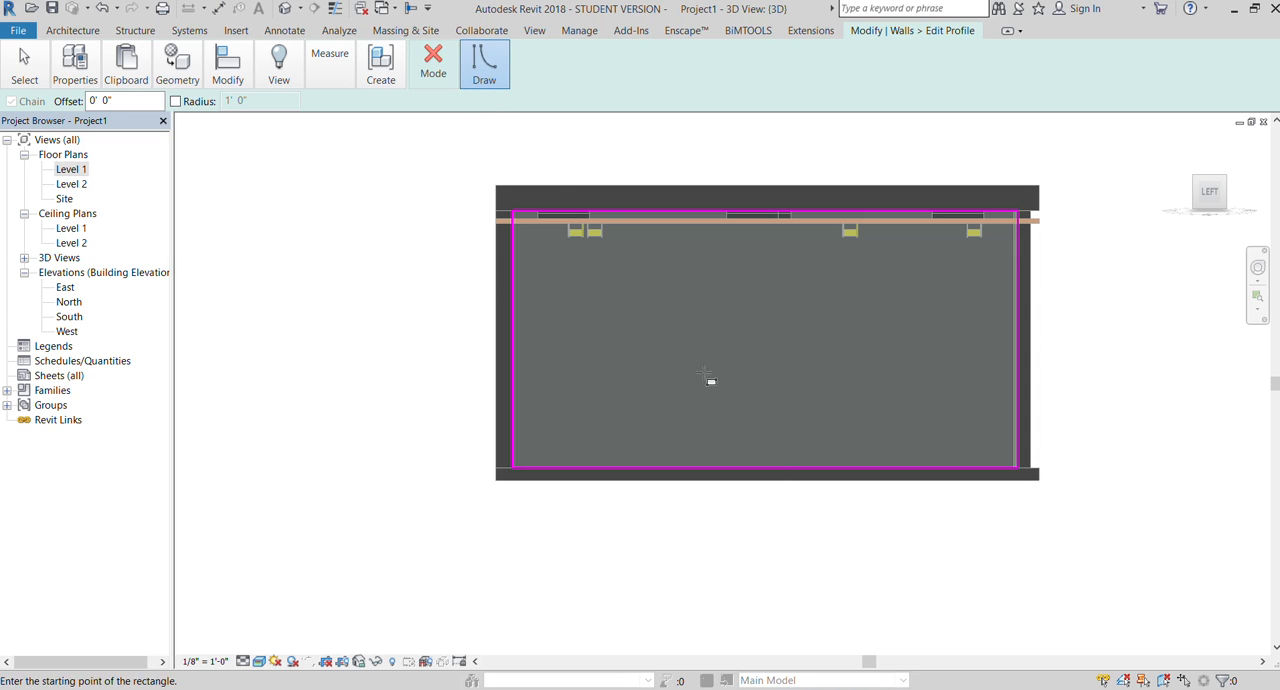
click(735, 452)
click(800, 323)
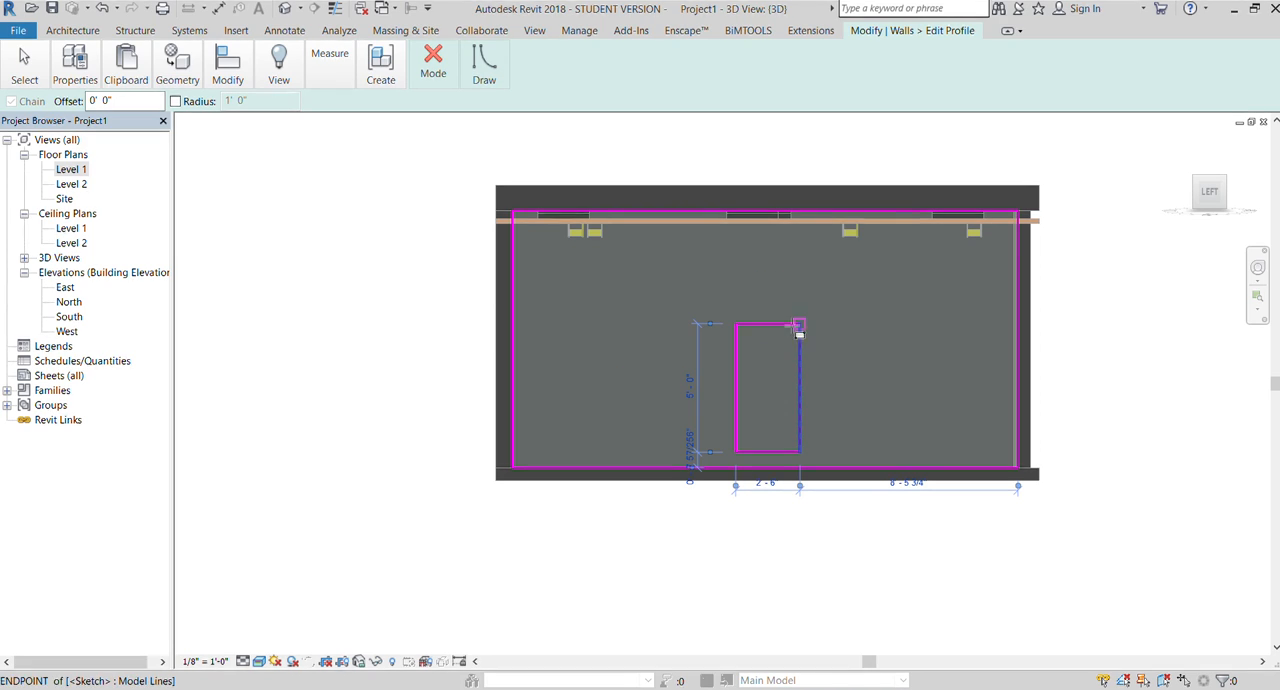
click(425, 132)
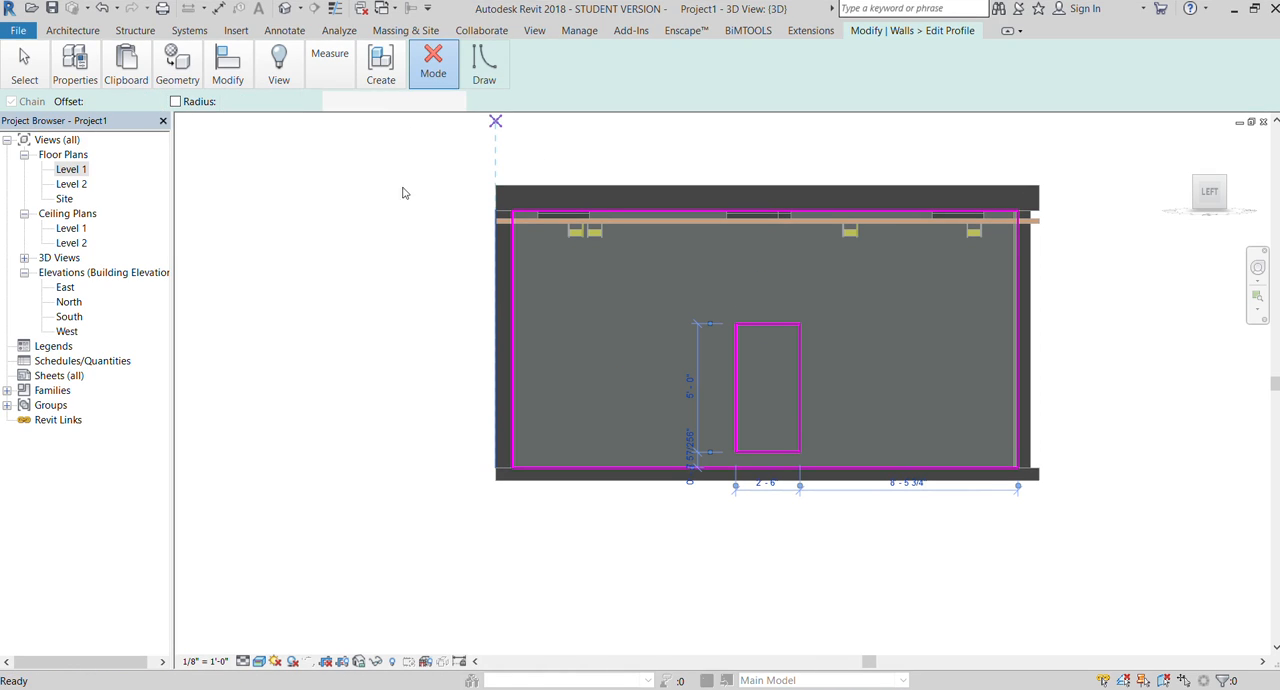
click(387, 216)
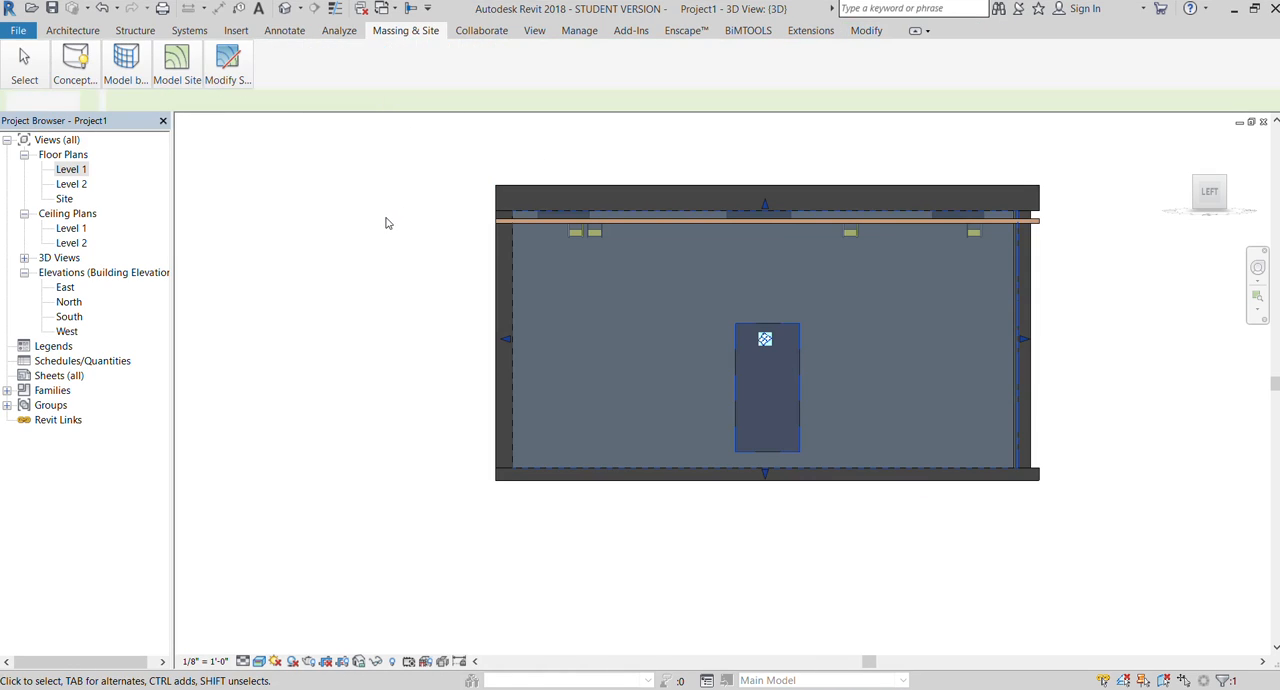
Step: Select the south curtain wall, face it straight on from the front, and open its profile for editing
click(1224, 179)
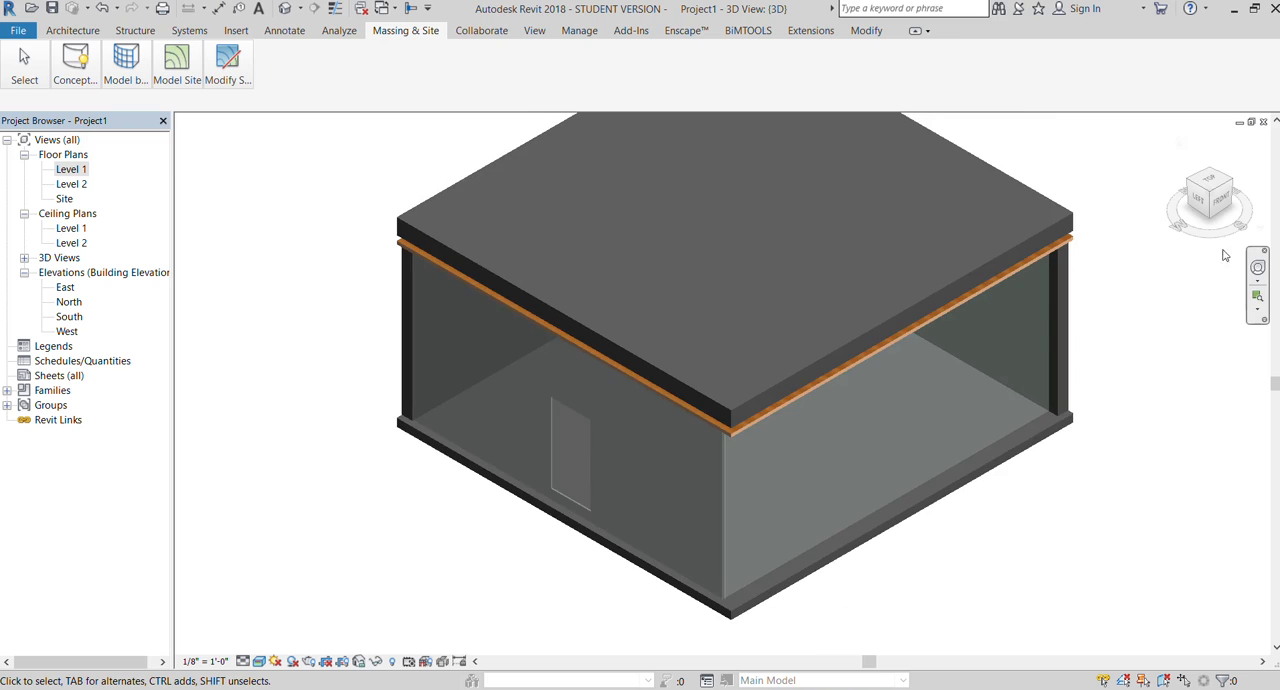
click(1196, 200)
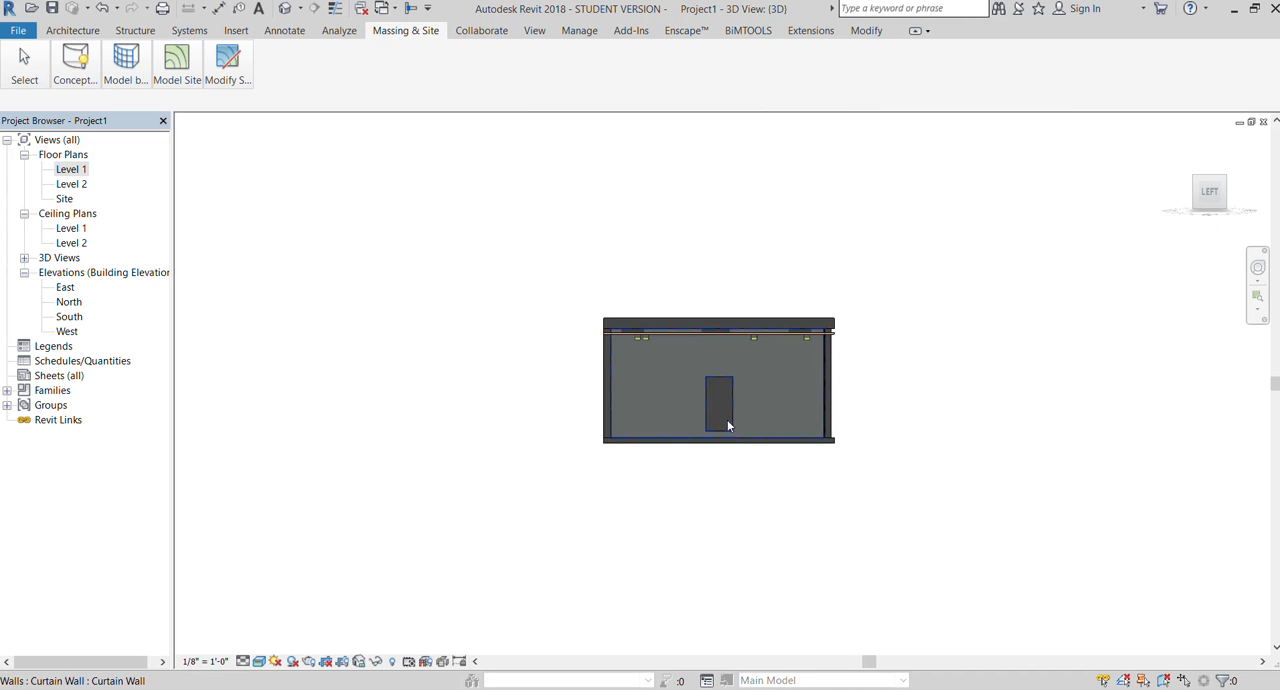
scroll(737, 419, up, 3)
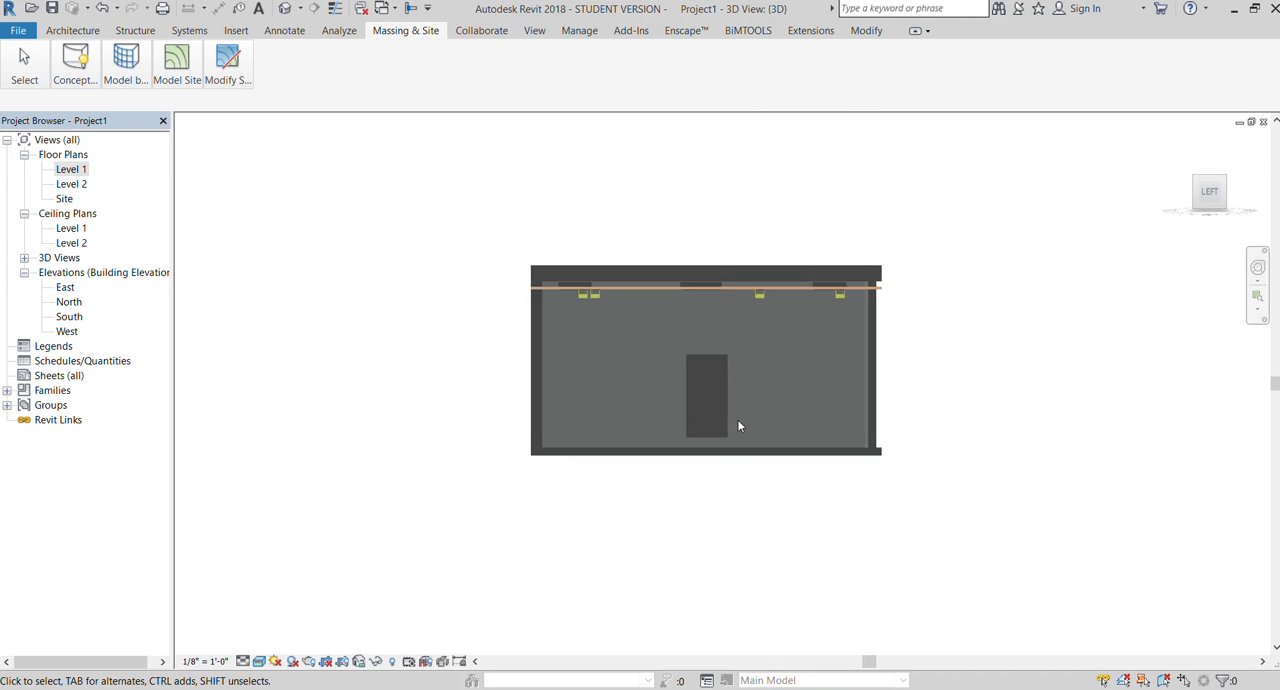
click(873, 380)
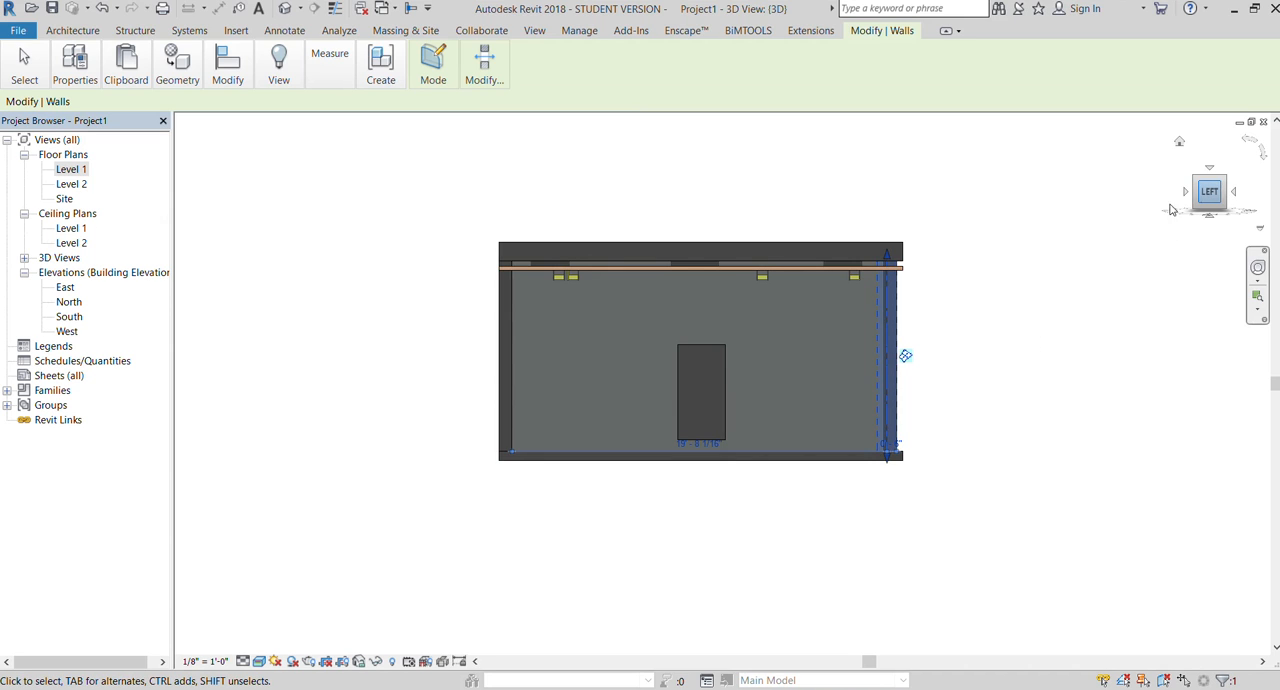
click(1187, 195)
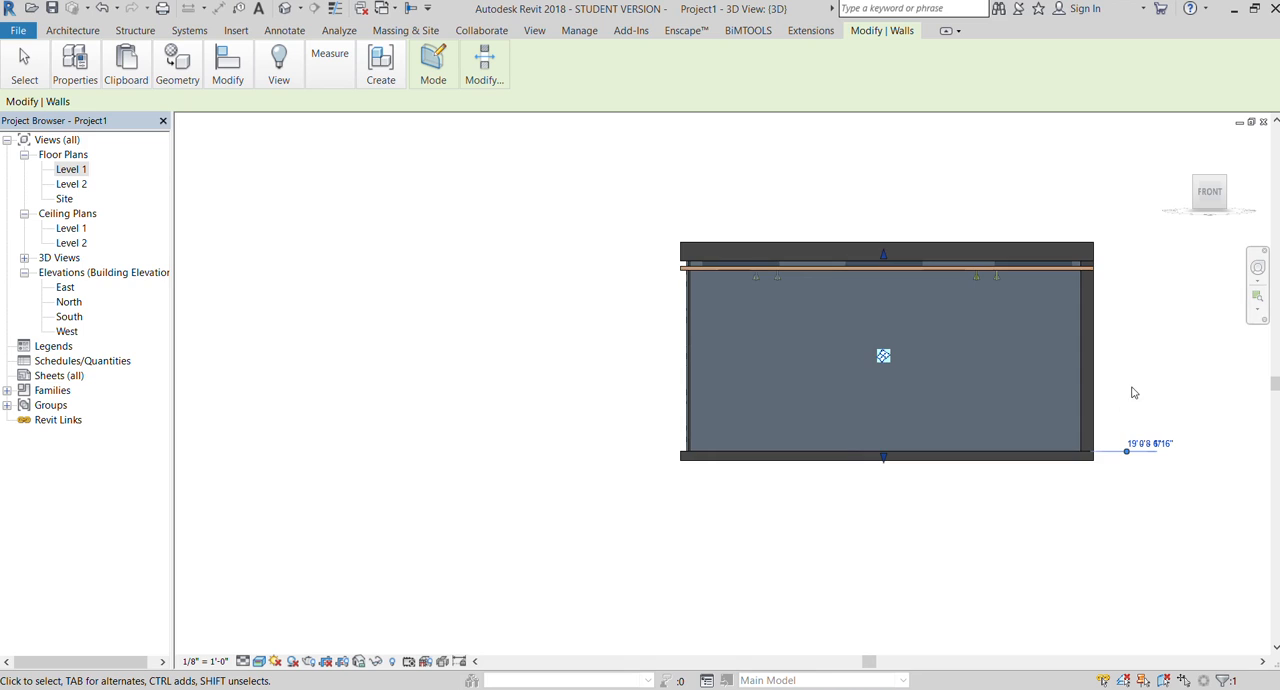
scroll(1133, 388, up, 2)
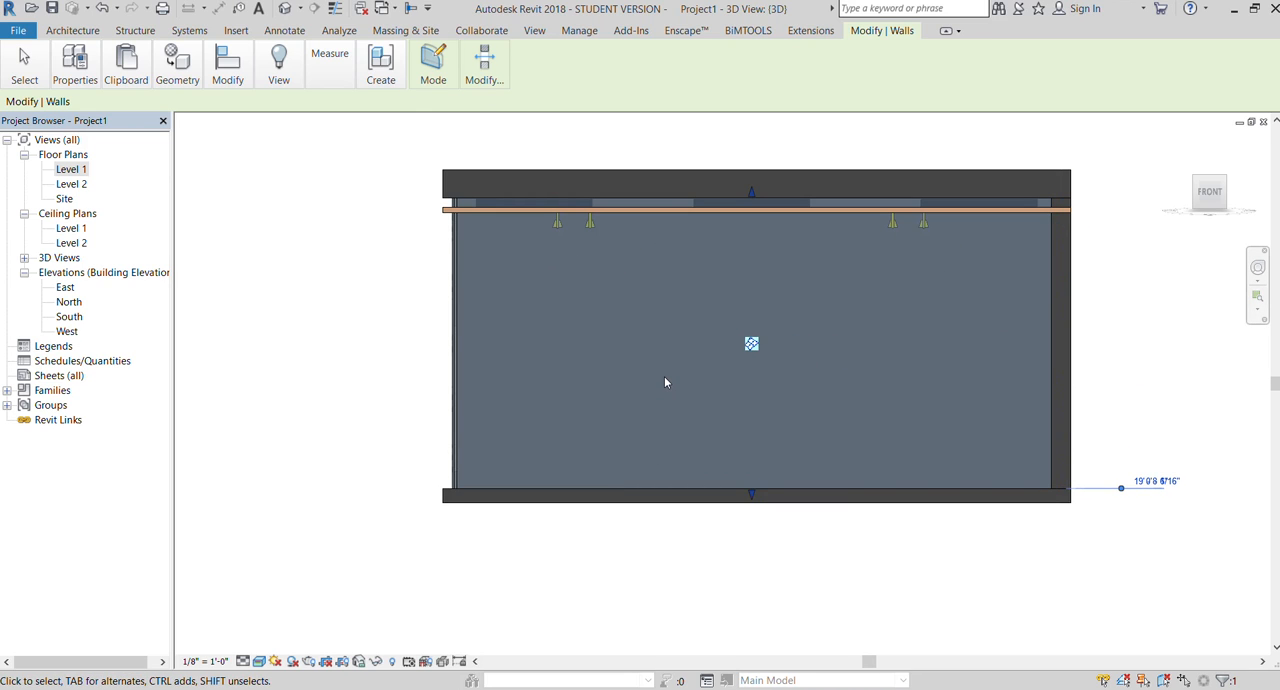
click(444, 65)
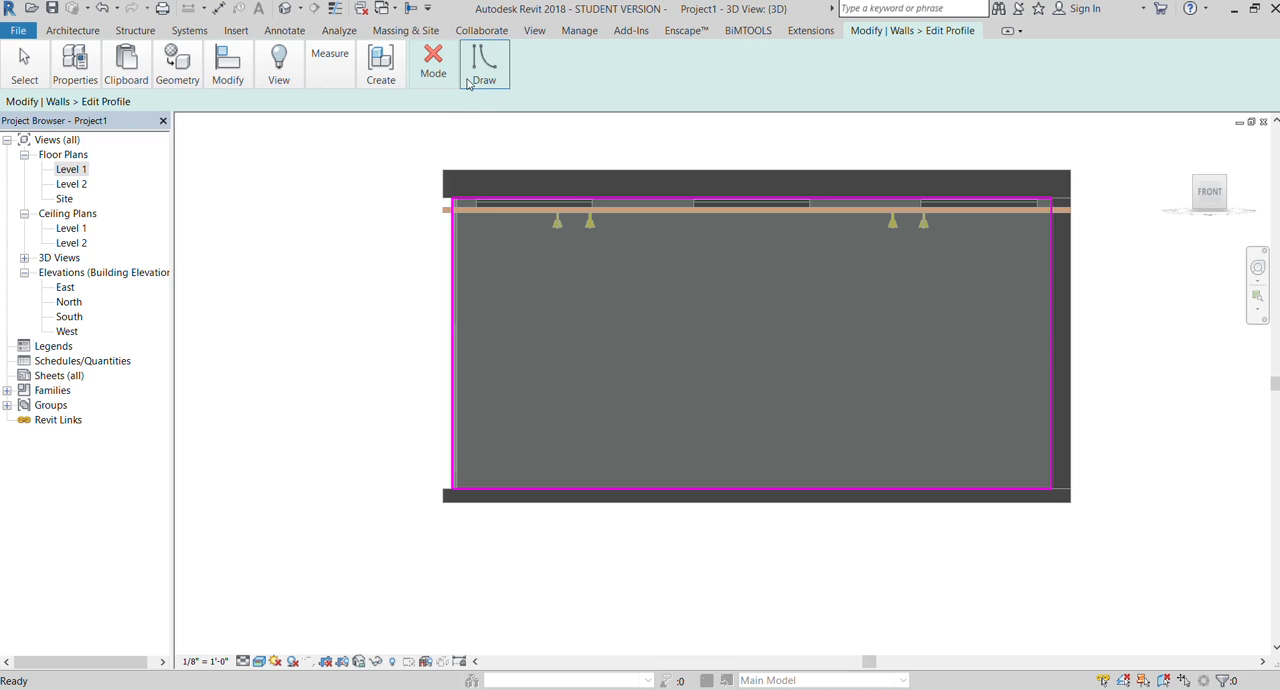
Step: Sketch a rectangular opening about 2' 6" wide and 5' high near the south curtain wall's lower middle, and finish the profile
click(485, 104)
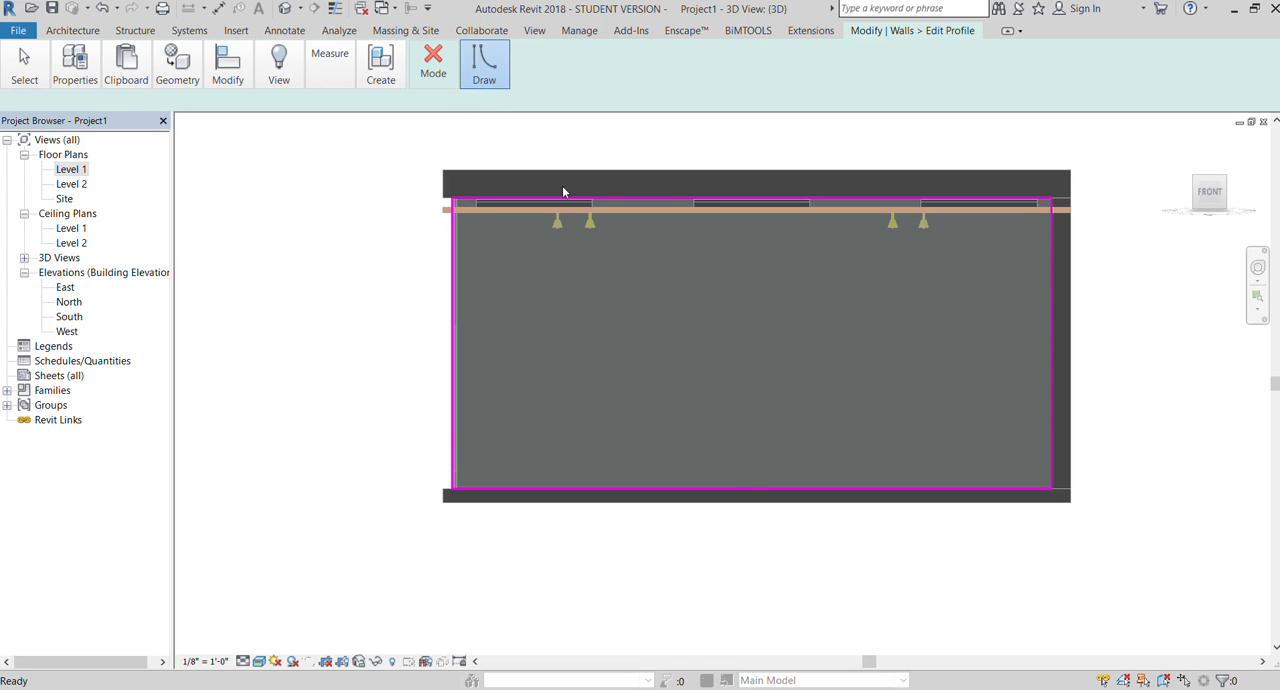
click(724, 477)
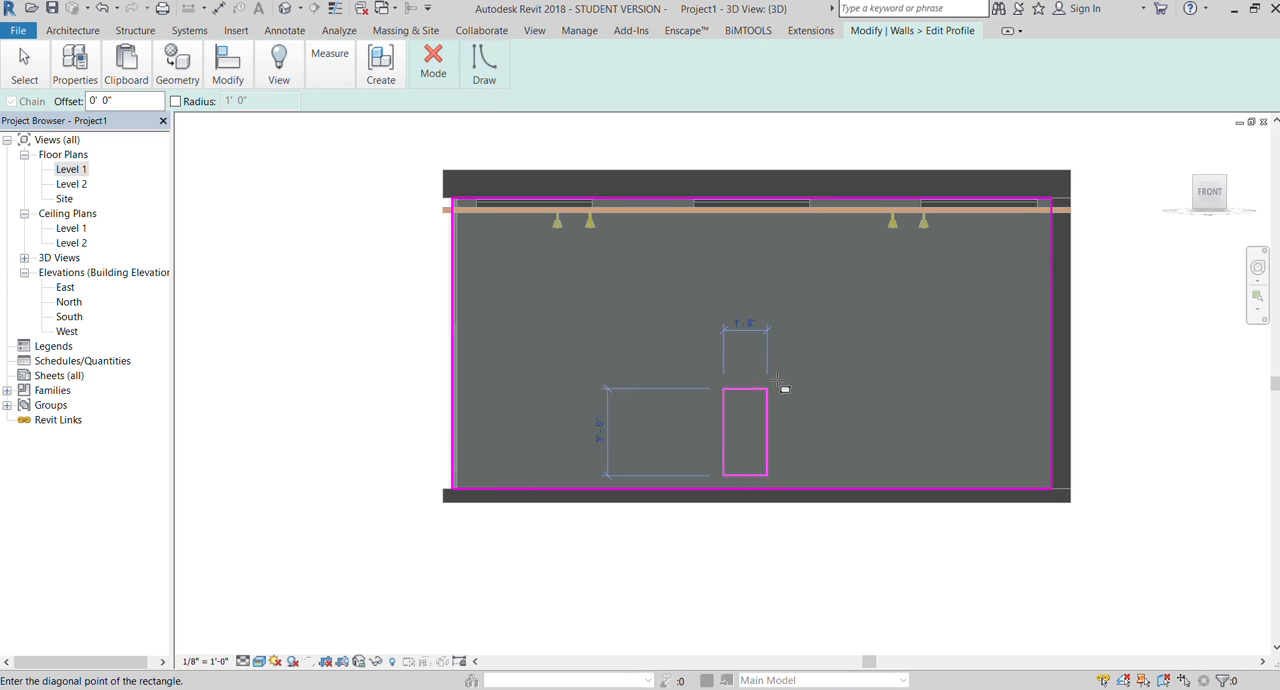
click(797, 330)
click(433, 81)
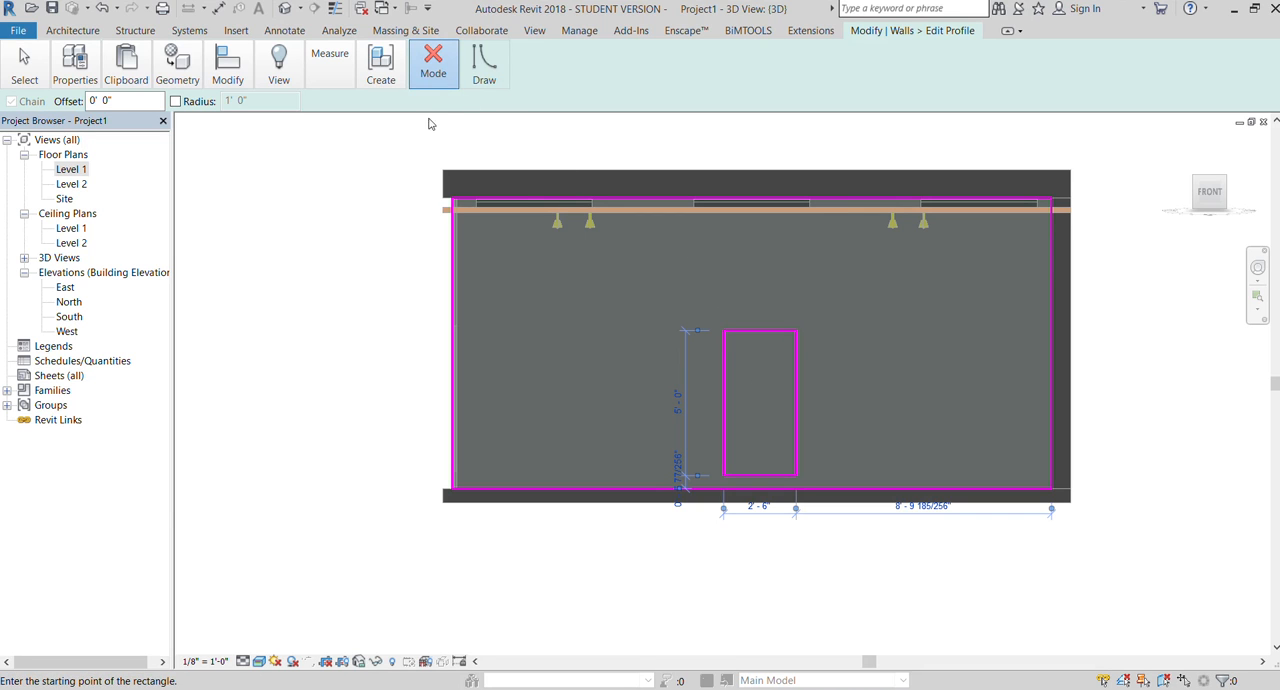
click(423, 138)
click(381, 229)
scroll(1163, 249, down, 2)
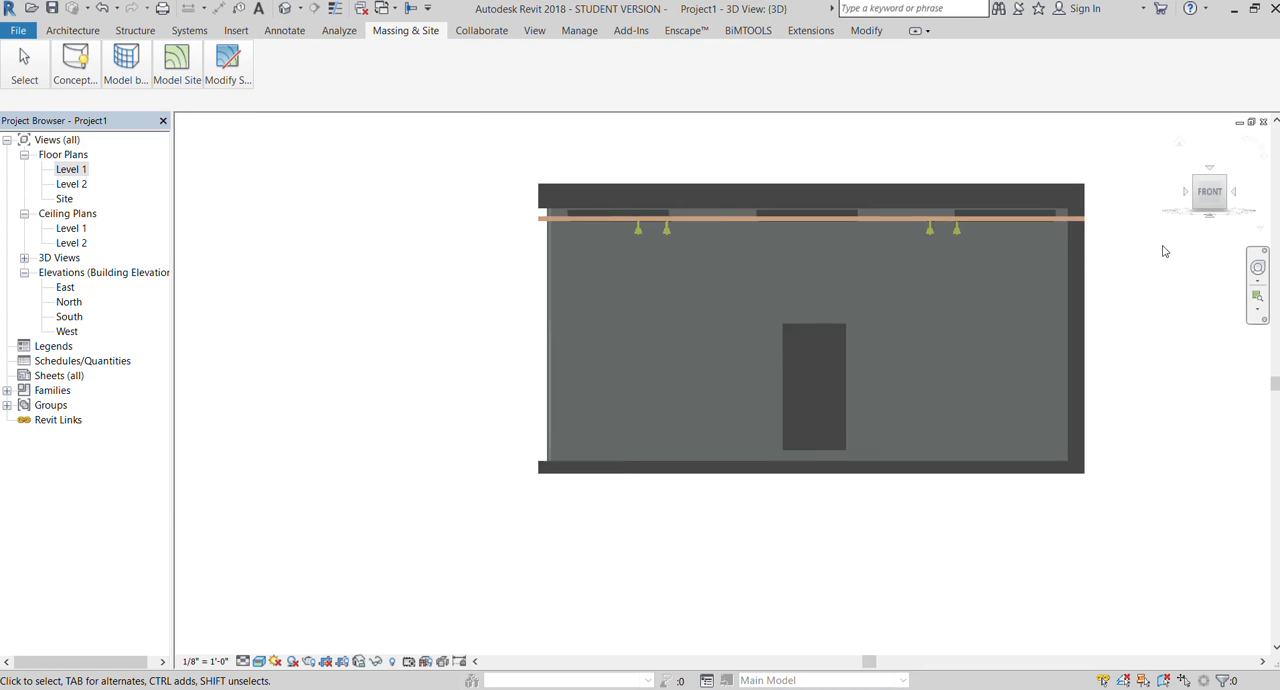
mouse_move(1212, 195)
mouse_down()
mouse_move(1268, 216)
mouse_move(1230, 216)
mouse_up()
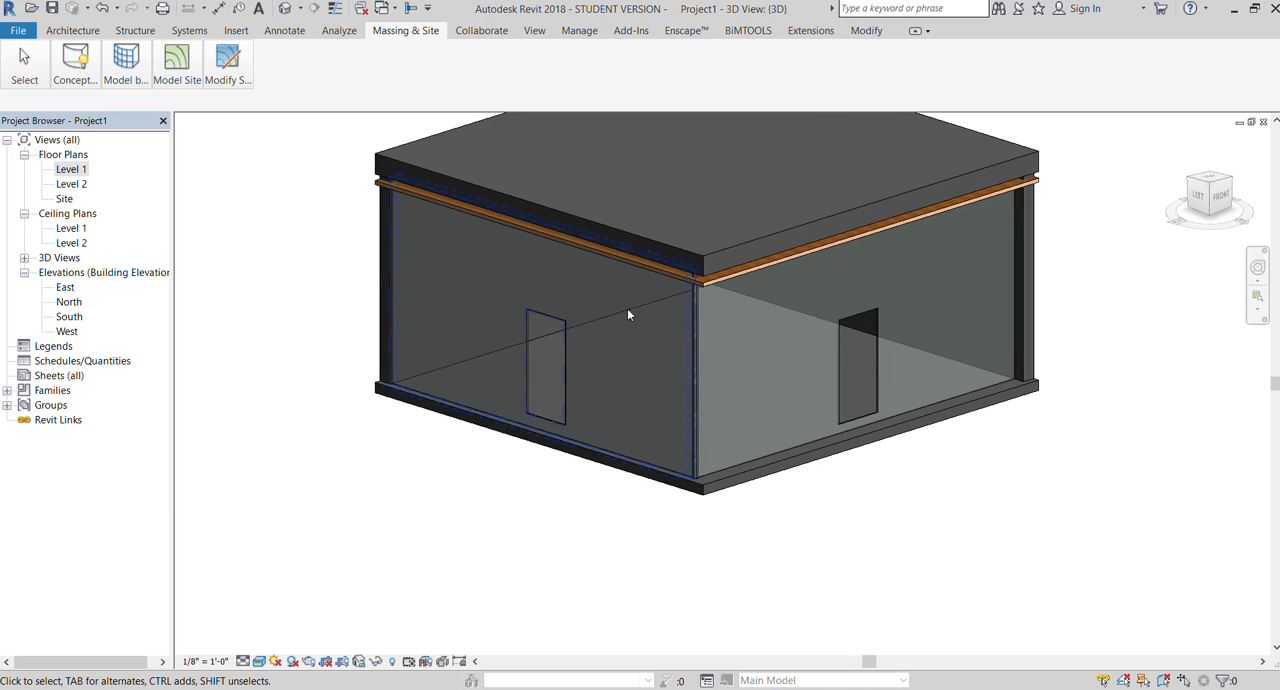
Step: Open the Level 1 floor plan, start placing a component, and begin loading a family for it
double_click(66, 171)
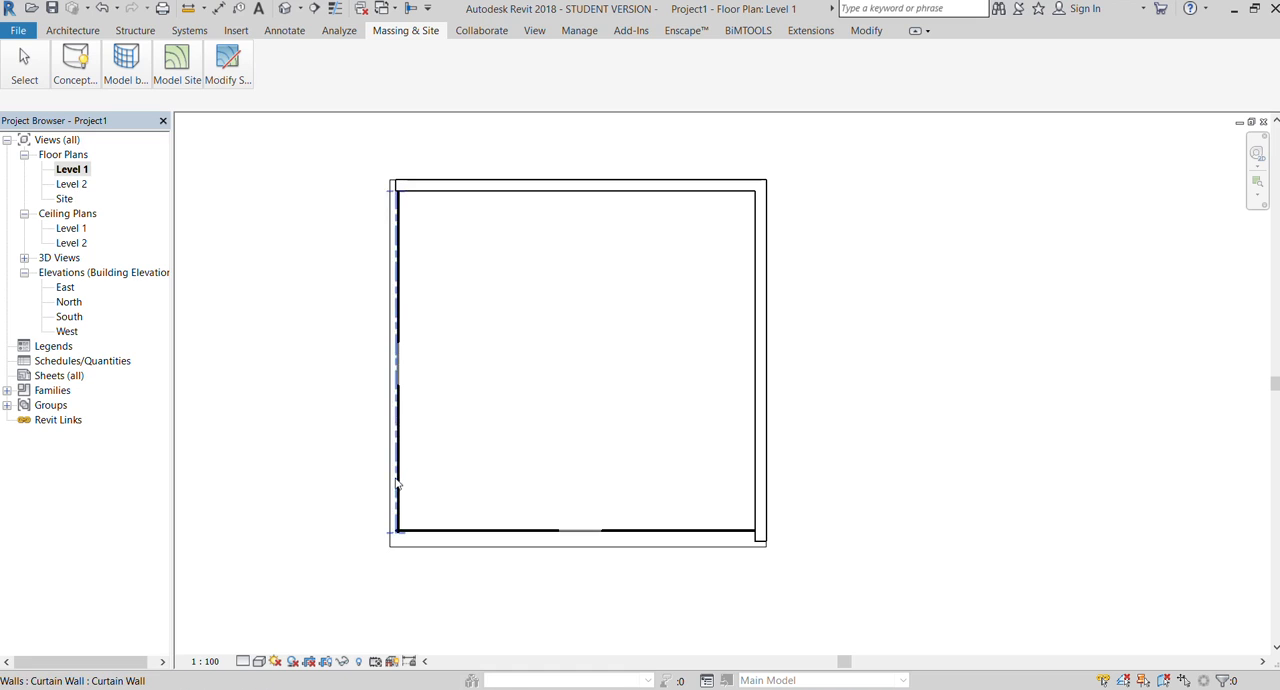
scroll(398, 535, up, 2)
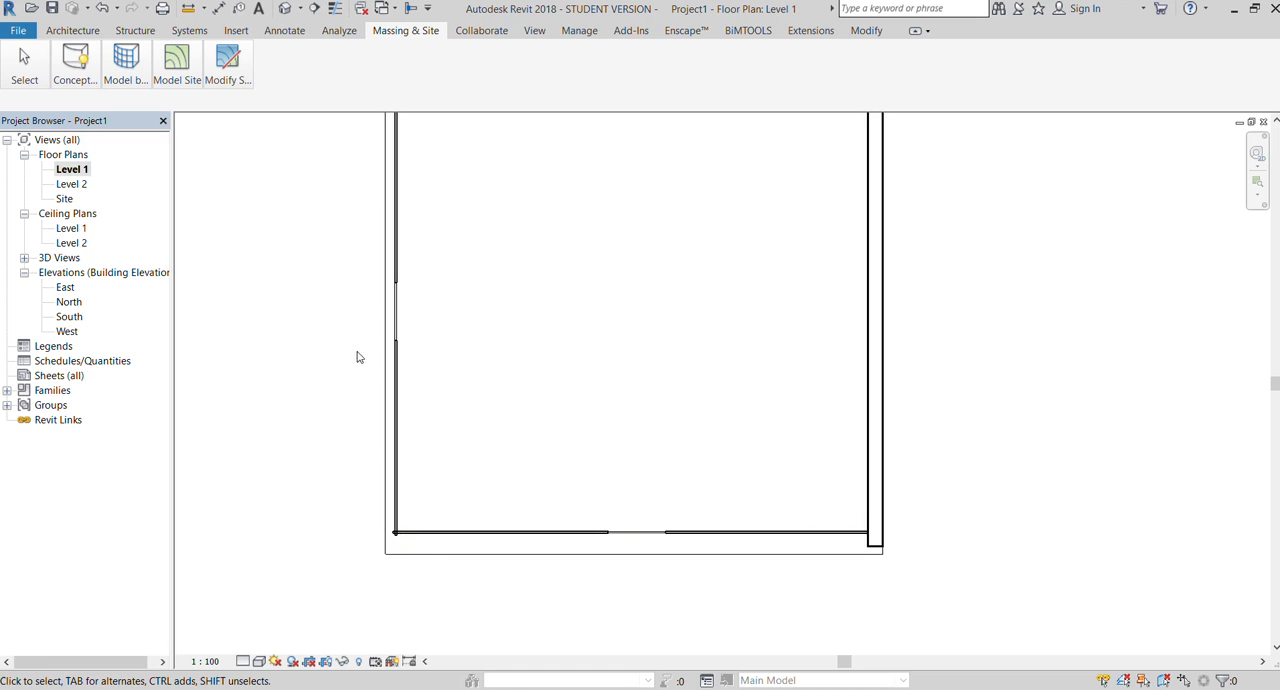
click(73, 31)
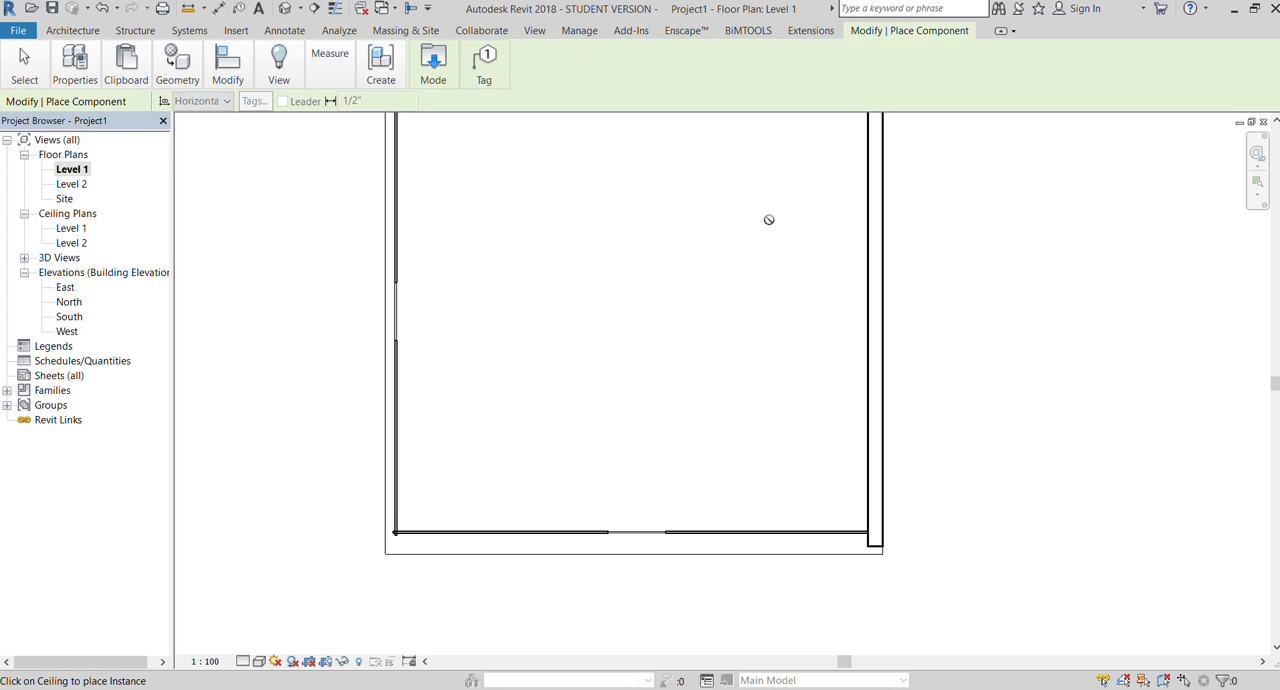
click(422, 125)
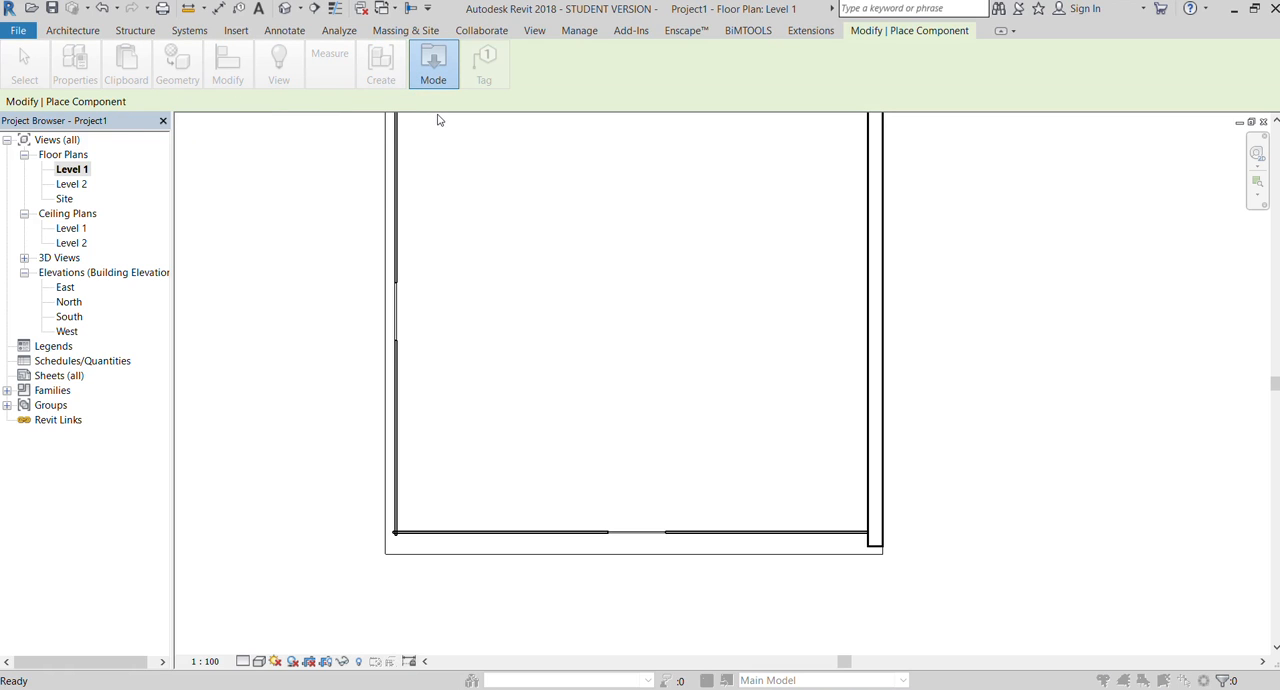